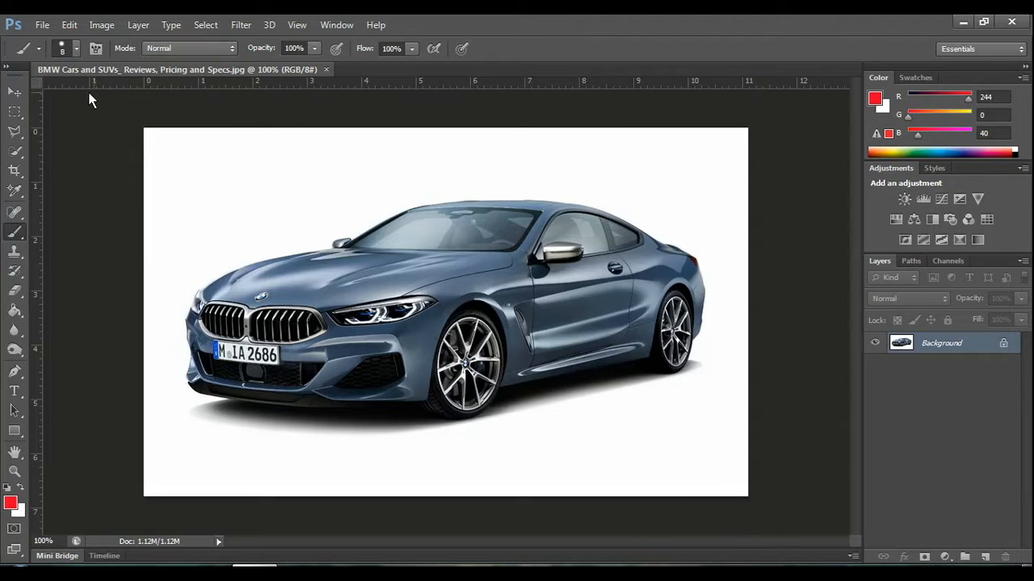
Step: Convert the car image to Lab Color mode
{"action": "left_click", "coordinate": [102, 24]}
{"action": "mouse_move", "coordinate": [69, 24]}
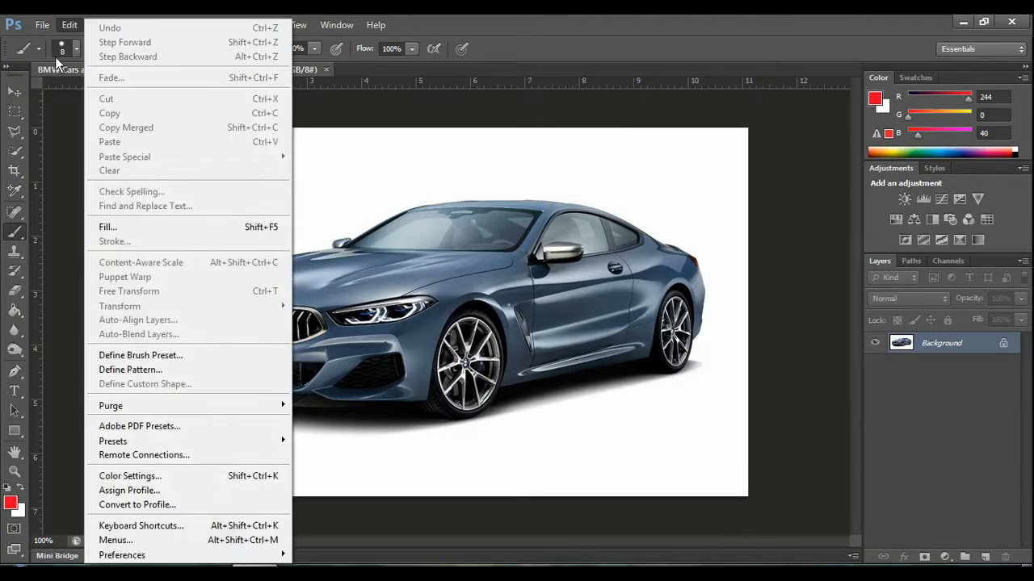
{"action": "left_click", "coordinate": [72, 103]}
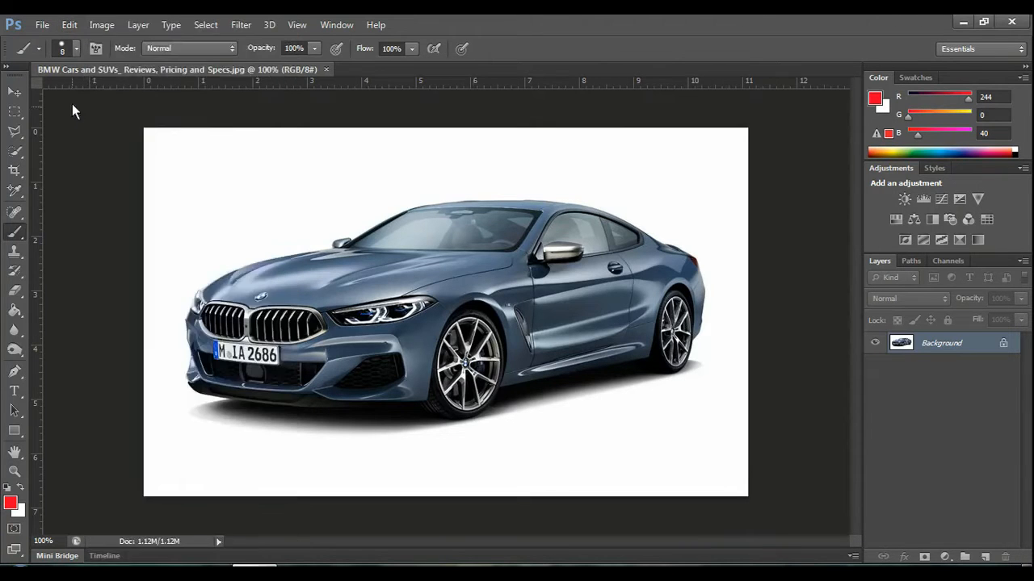
{"action": "left_click", "coordinate": [100, 24]}
{"action": "mouse_move", "coordinate": [104, 46]}
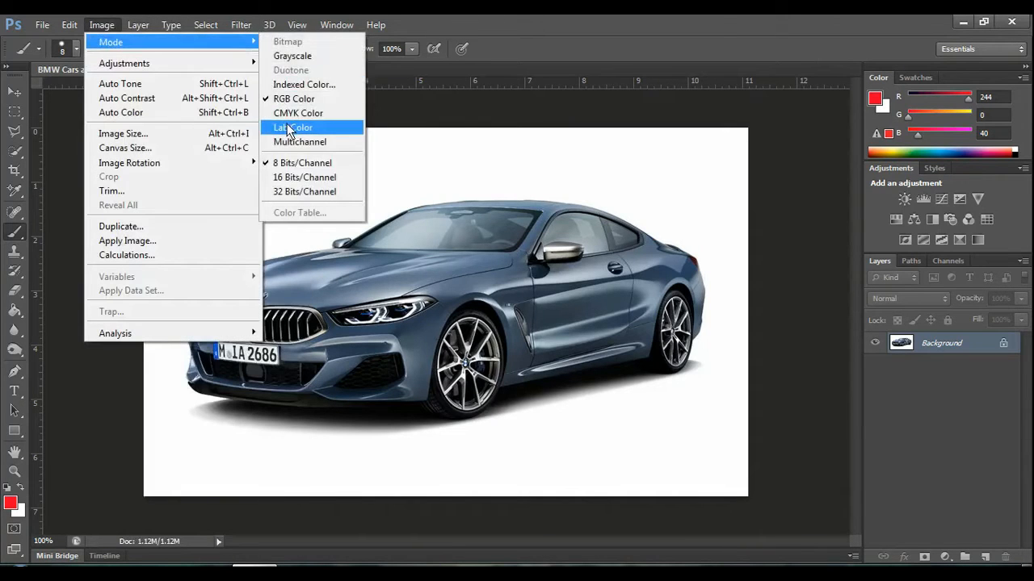
{"action": "left_click", "coordinate": [288, 129]}
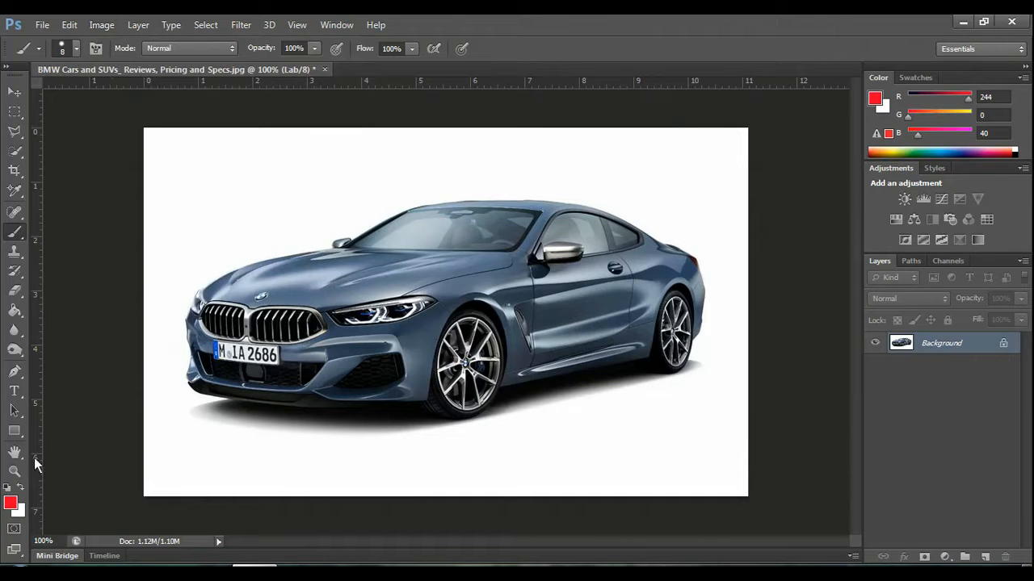
Step: Accept the red f40028 as the foreground colour and add a new empty layer above the background
{"action": "left_click", "coordinate": [11, 504]}
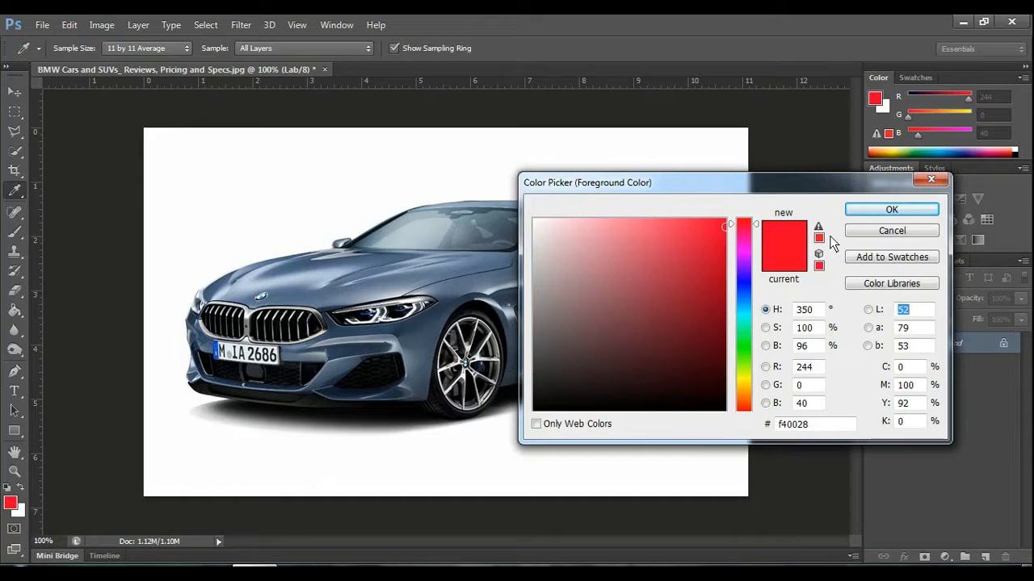
{"action": "left_click", "coordinate": [891, 210]}
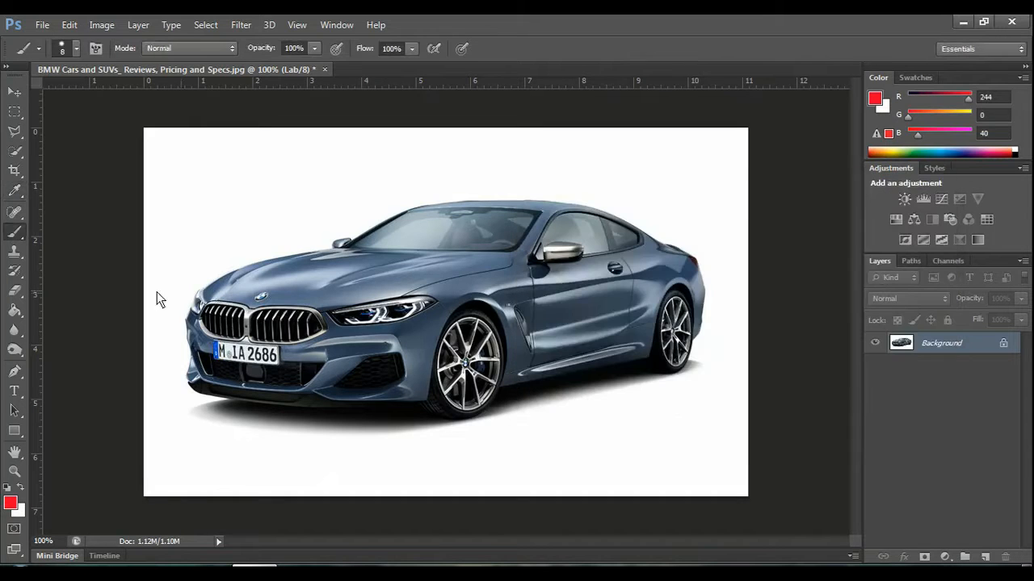
{"action": "left_click", "coordinate": [985, 557]}
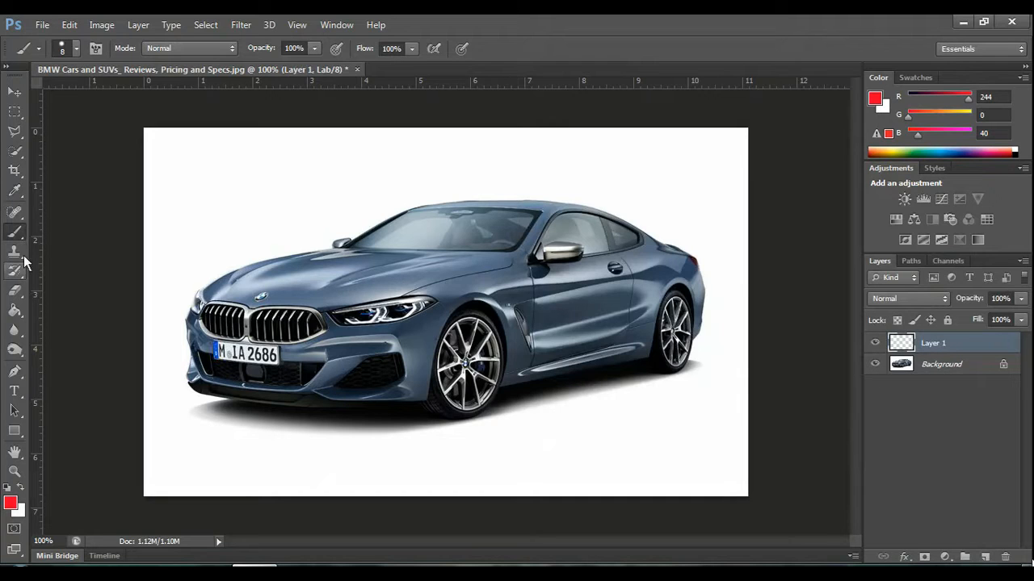
Step: Enlarge the brush to 100 and paint a single red dot in the white area at the image's upper-left corner
{"action": "key", "text": "bracketright"}
{"action": "key", "text": "bracketright"}
{"action": "key", "text": "bracketright"}
{"action": "key", "text": "bracketright"}
{"action": "key", "text": "bracketright"}
{"action": "key", "text": "bracketright"}
{"action": "left_click", "coordinate": [195, 175]}
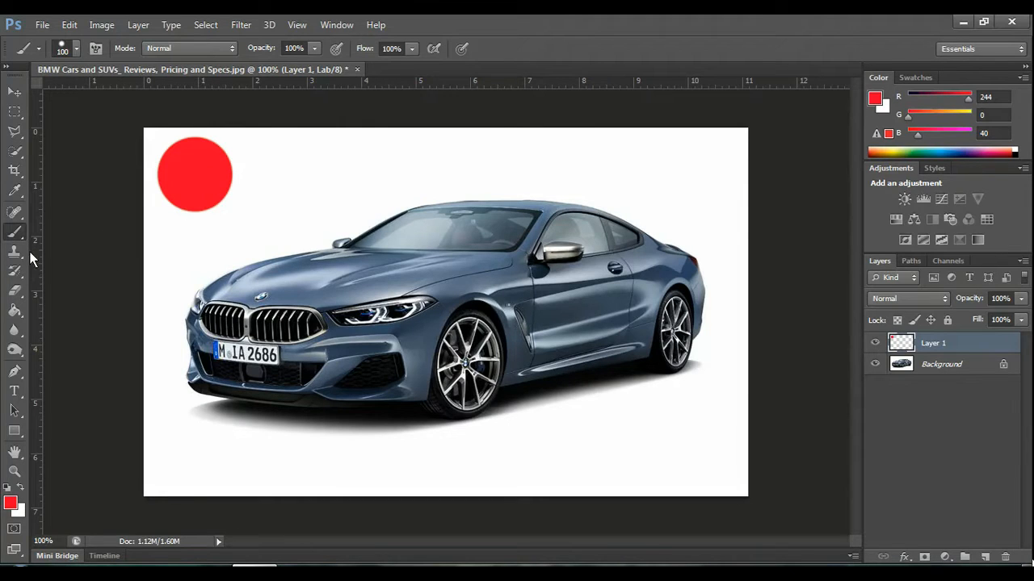
Step: Place one color sampler on the red dot and a second one on the car's hood
{"action": "left_click", "coordinate": [14, 194]}
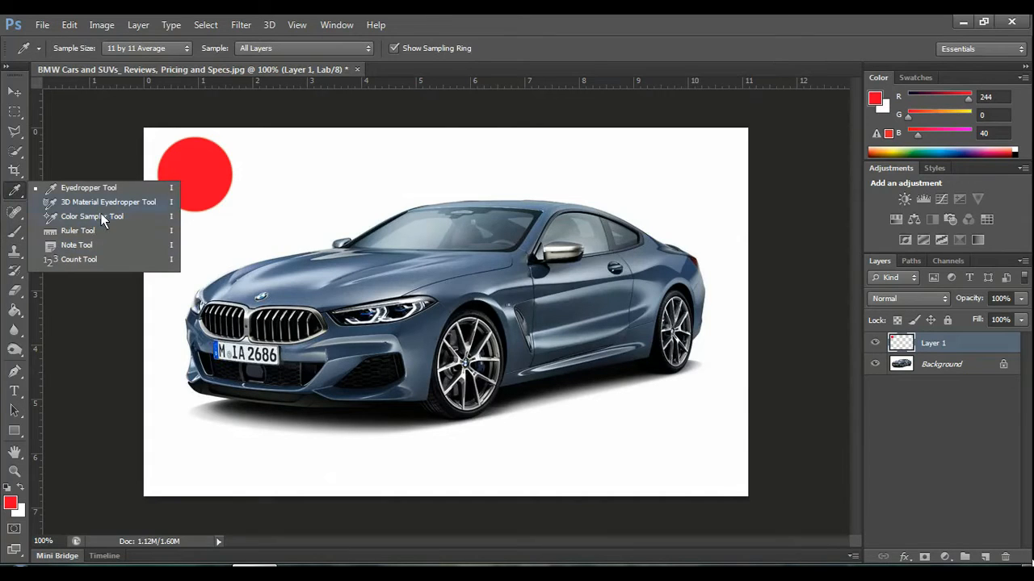
{"action": "left_click", "coordinate": [101, 215]}
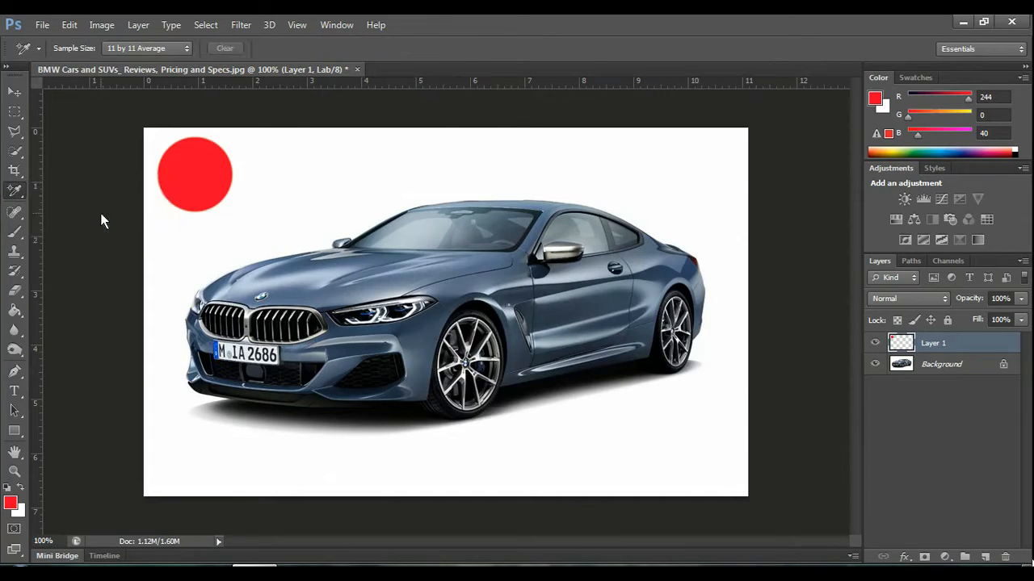
{"action": "left_click", "coordinate": [191, 174]}
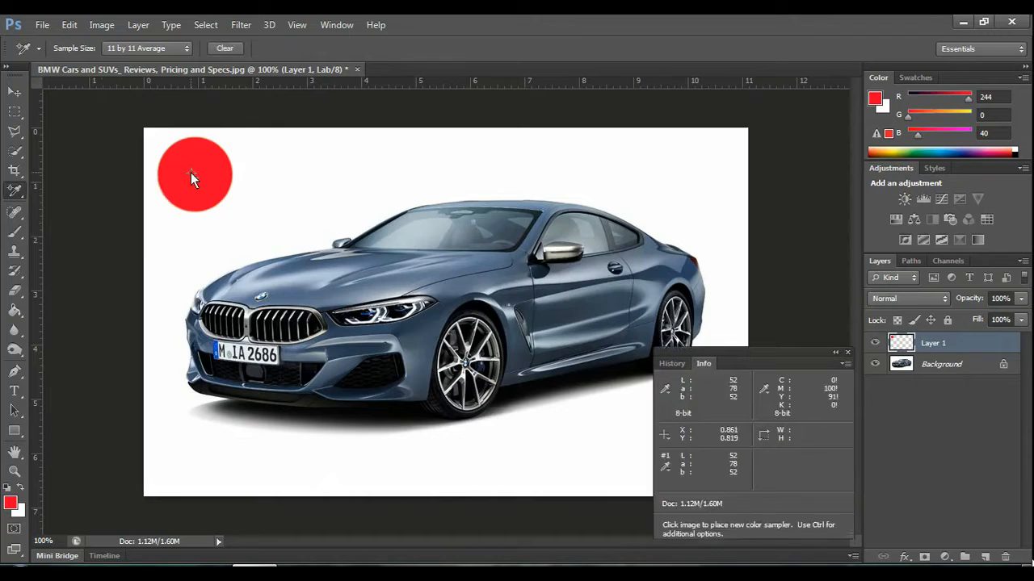
{"action": "left_click", "coordinate": [378, 287]}
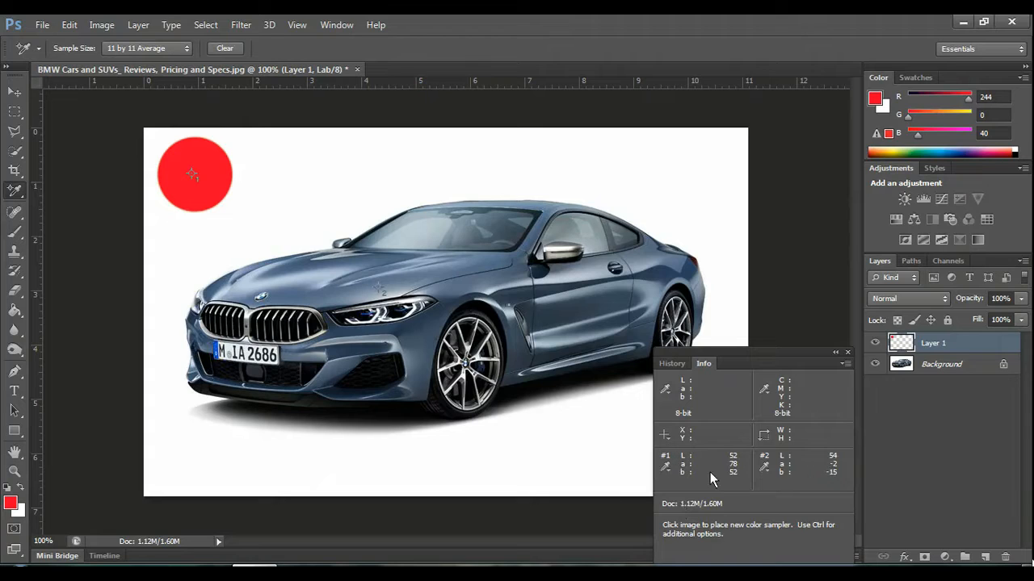
Step: Add a Curves adjustment layer above the red dot layer and activate its on-image adjustment tool
{"action": "left_click", "coordinate": [946, 558]}
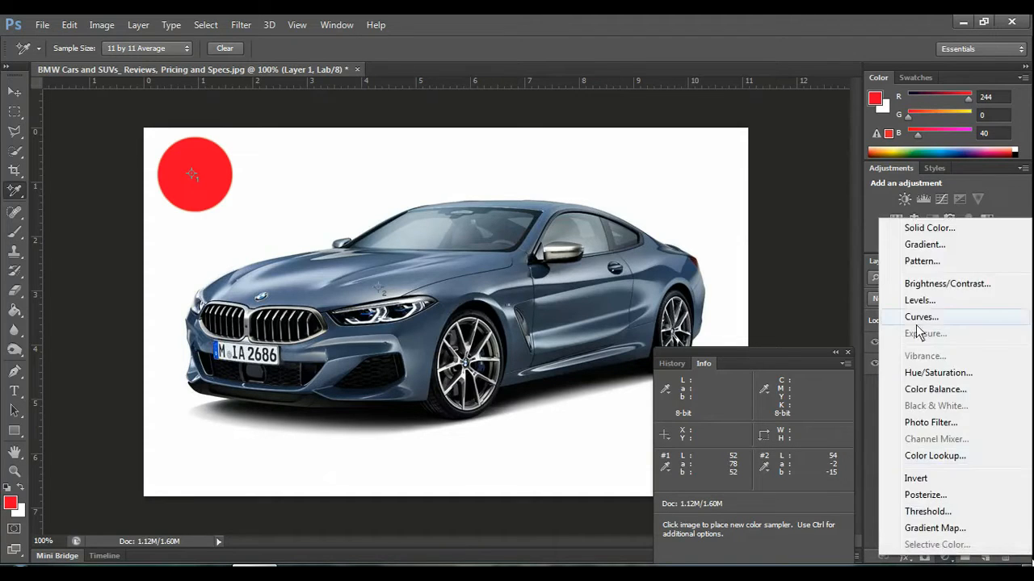
{"action": "left_click", "coordinate": [922, 318]}
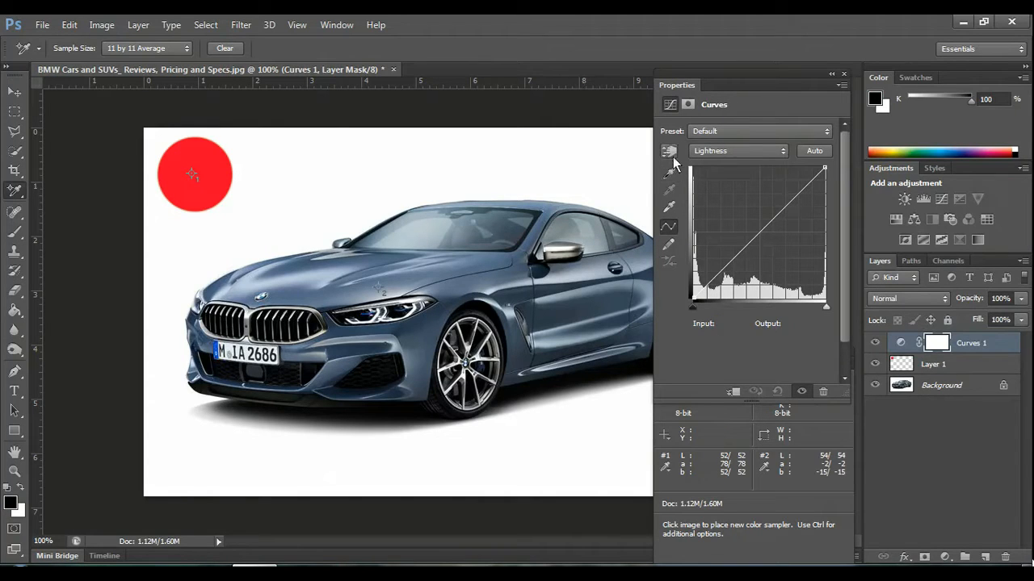
{"action": "left_click", "coordinate": [782, 152]}
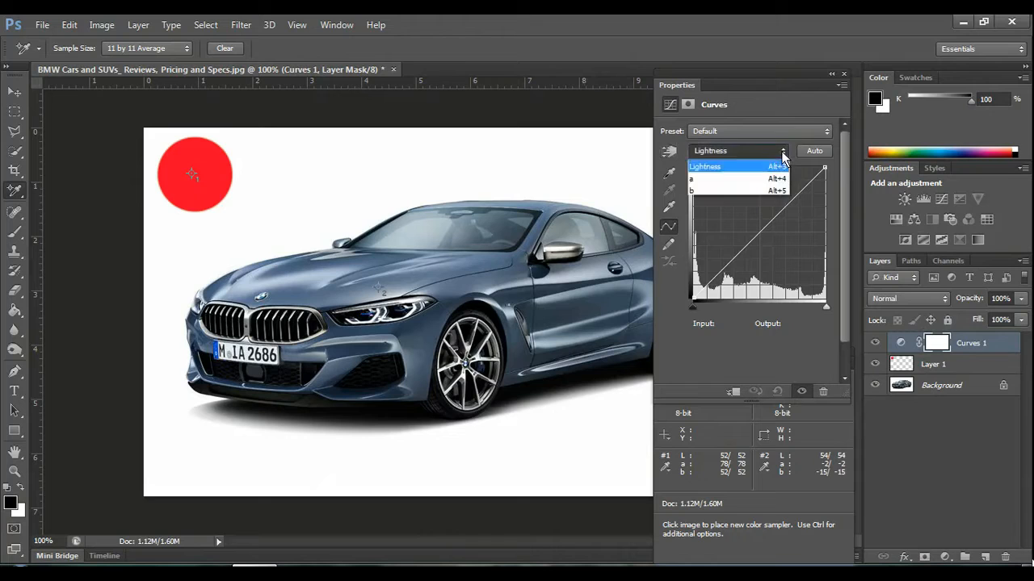
{"action": "left_click", "coordinate": [670, 155]}
{"action": "left_click", "coordinate": [671, 155]}
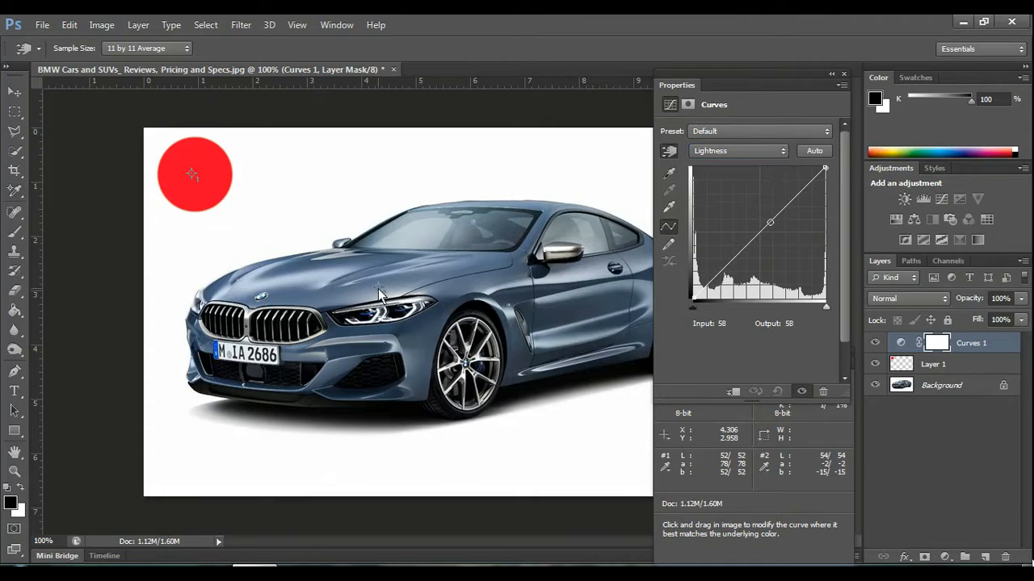
Step: Add a Lightness curve point sampled from the hood at input 55 and set its output to 53
{"action": "left_click", "coordinate": [379, 293]}
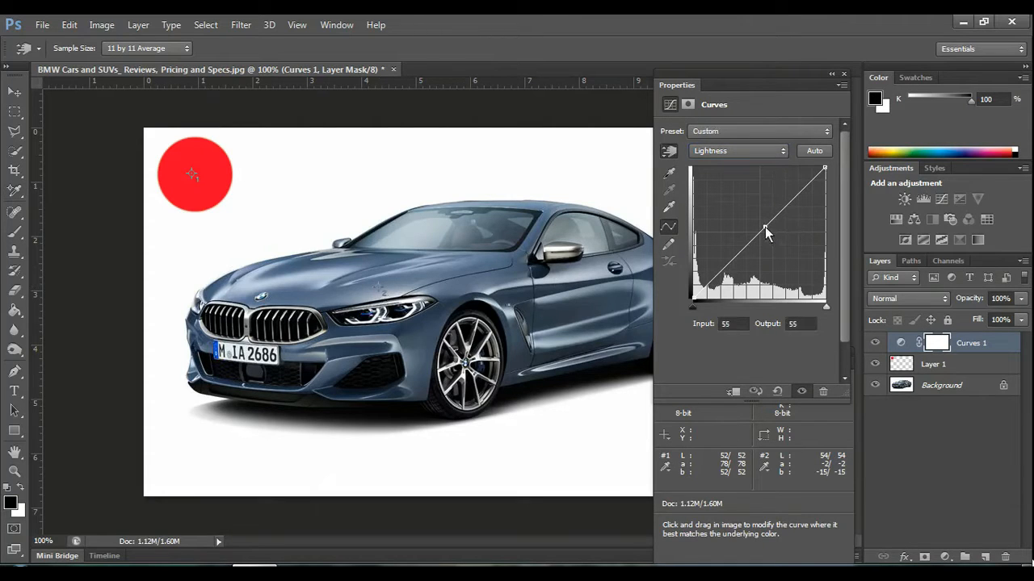
{"action": "left_click_drag", "start_coordinate": [764, 228], "coordinate": [764, 230]}
{"action": "left_click", "coordinate": [802, 323]}
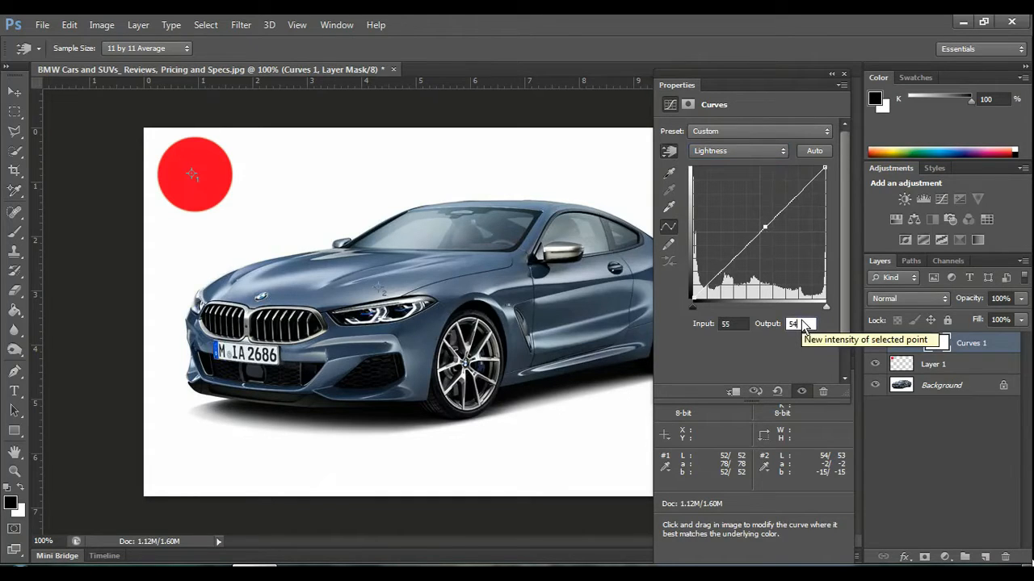
{"action": "type", "text": "5"}
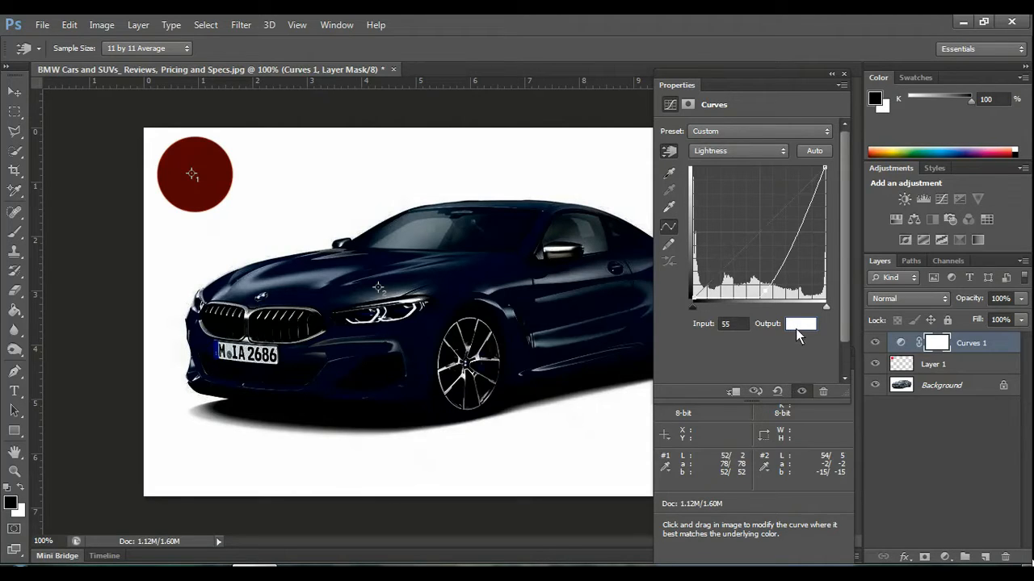
{"action": "type", "text": "52"}
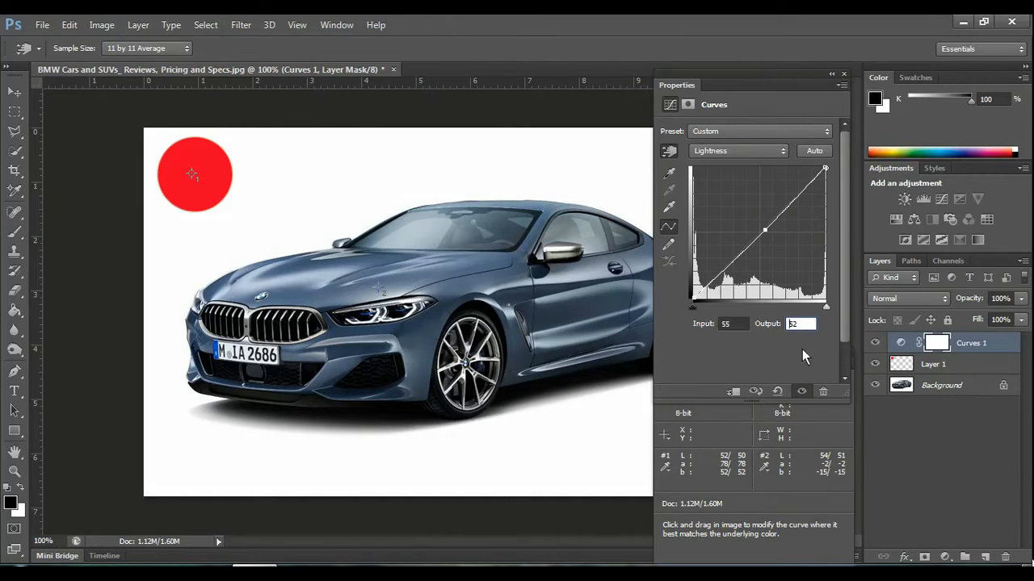
{"action": "key", "text": "BackSpace"}
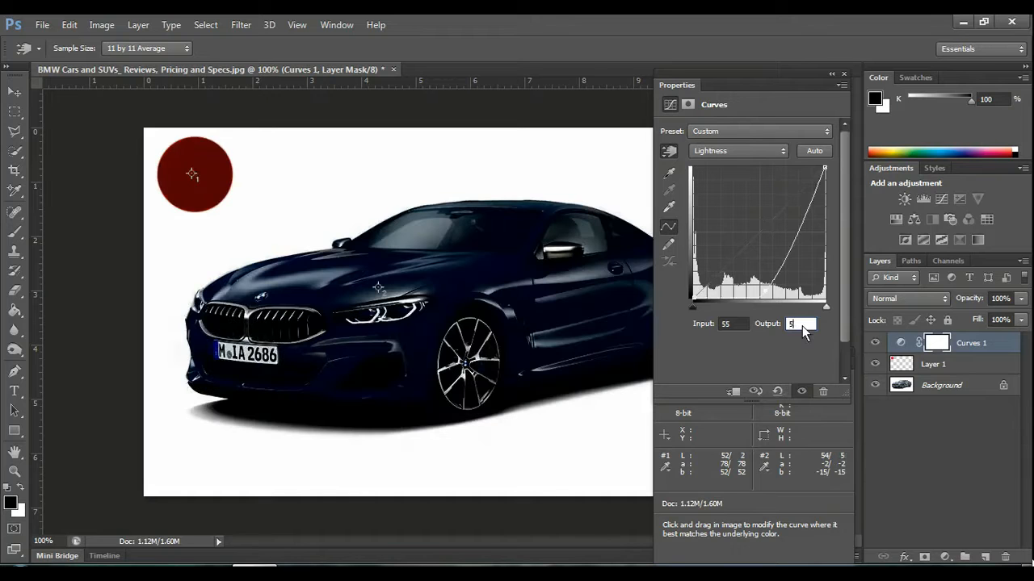
{"action": "type", "text": "3"}
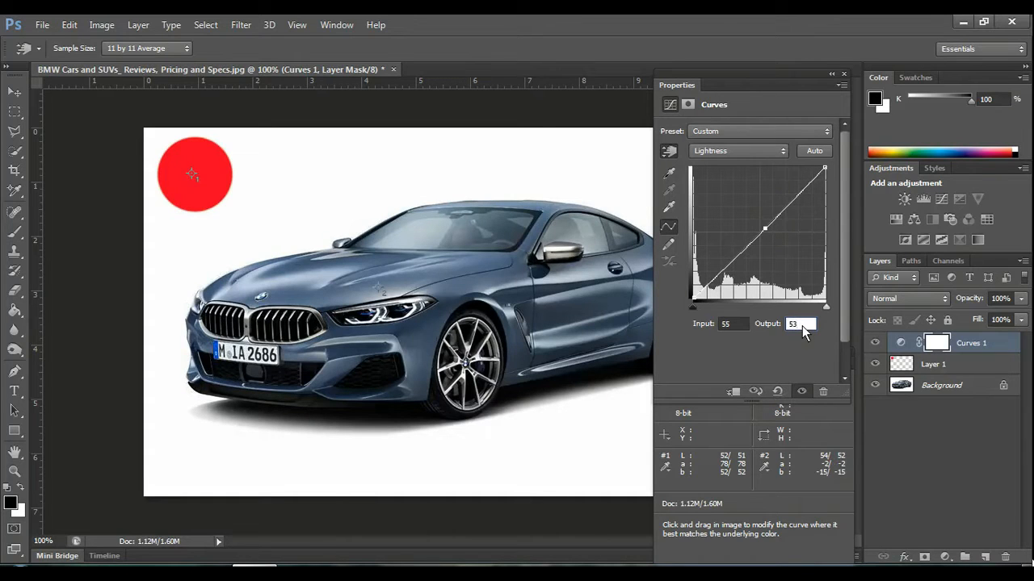
{"action": "key", "text": "Return"}
Step: Set the output of the hood's point on the a channel curve, at input -3, to 77
{"action": "left_click", "coordinate": [755, 153]}
{"action": "left_click", "coordinate": [712, 177]}
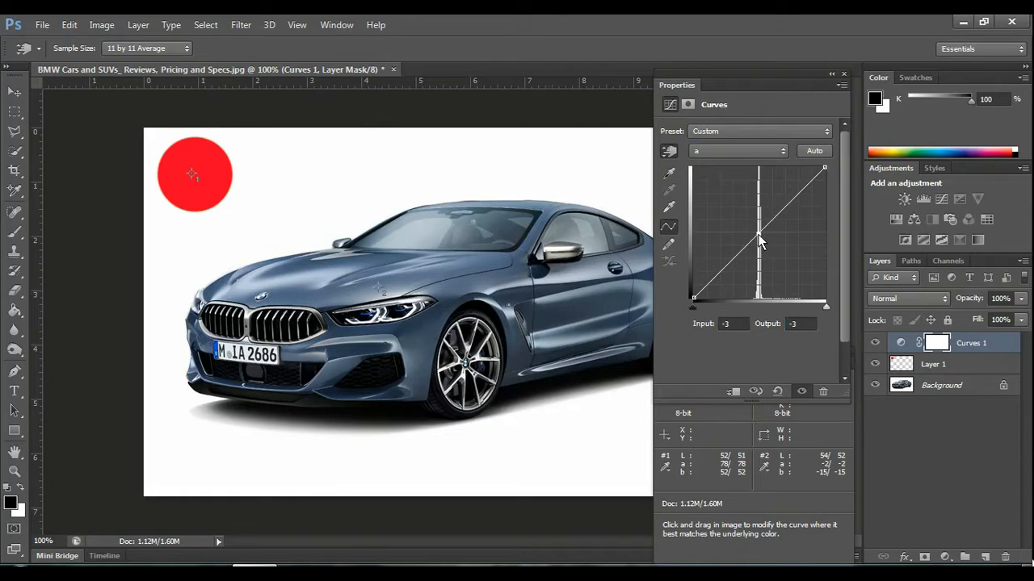
{"action": "left_click", "coordinate": [799, 326]}
{"action": "key", "text": "BackSpace"}
{"action": "type", "text": "78"}
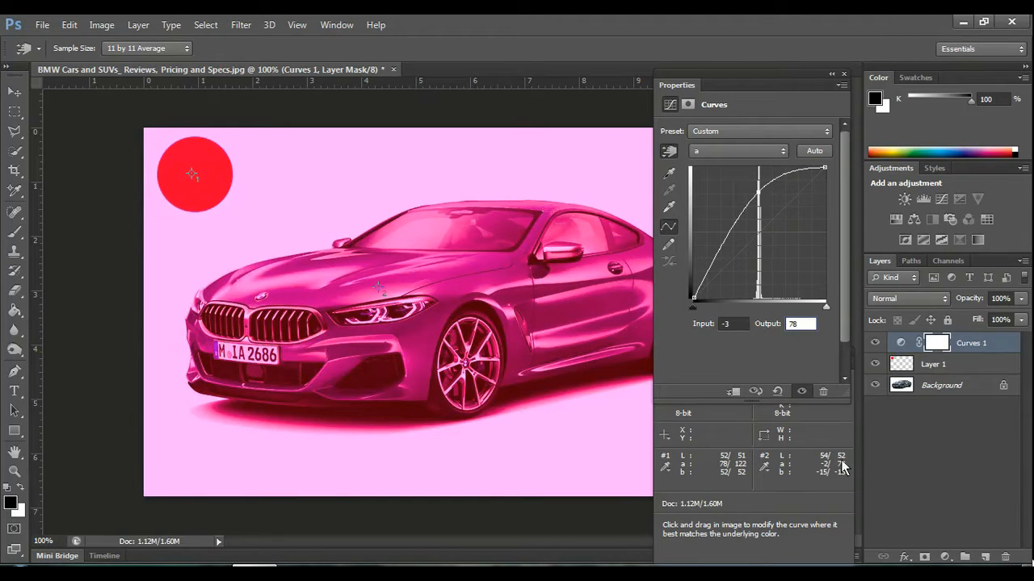
{"action": "key", "text": "BackSpace"}
{"action": "type", "text": "7"}
{"action": "key", "text": "Return"}
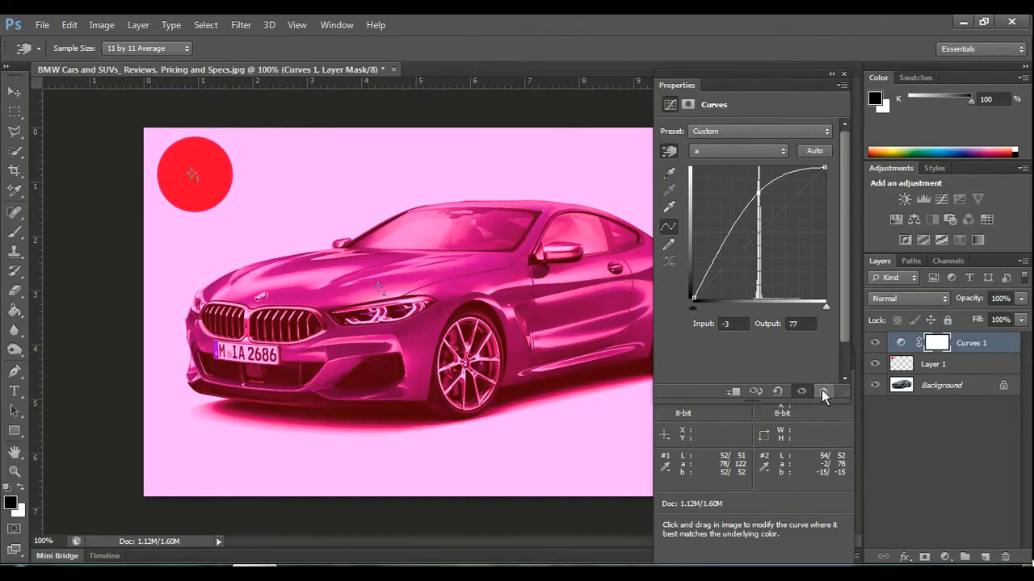
Step: Set the output of the hood's point on the b channel curve, at input -13, to 54
{"action": "left_click", "coordinate": [782, 151]}
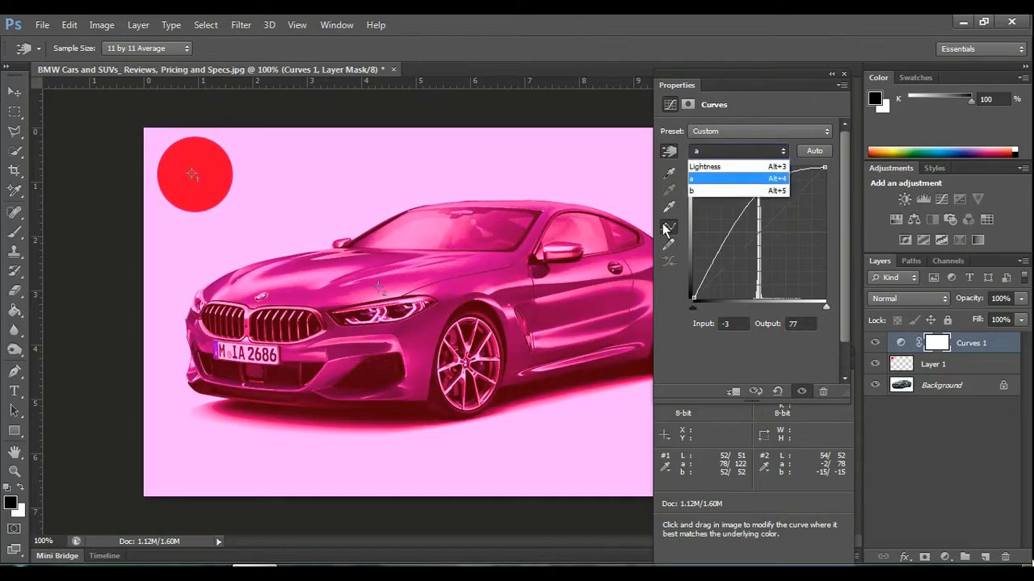
{"action": "left_click", "coordinate": [714, 187]}
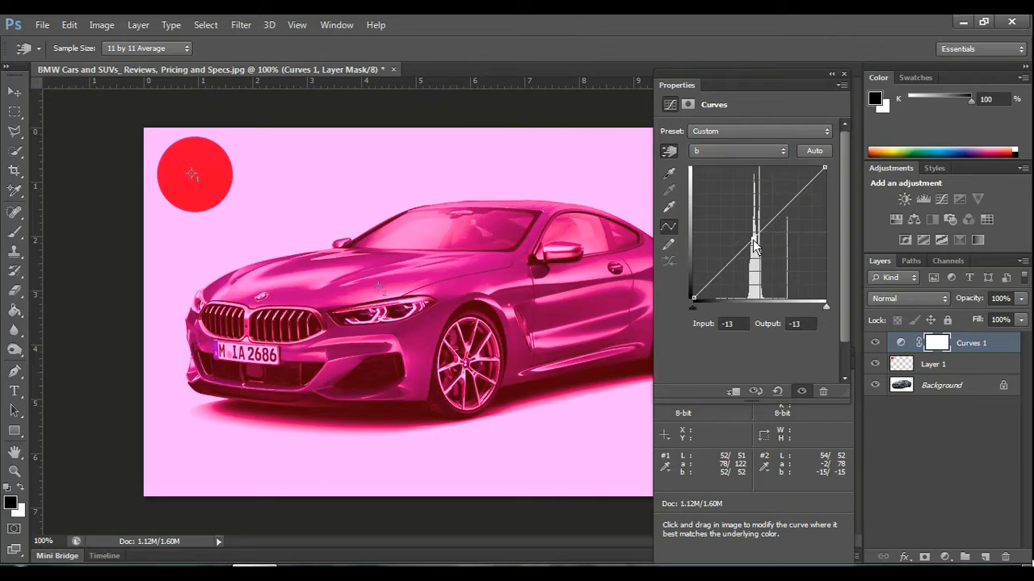
{"action": "key", "text": "BackSpace"}
{"action": "key", "text": "BackSpace"}
{"action": "key", "text": "BackSpace"}
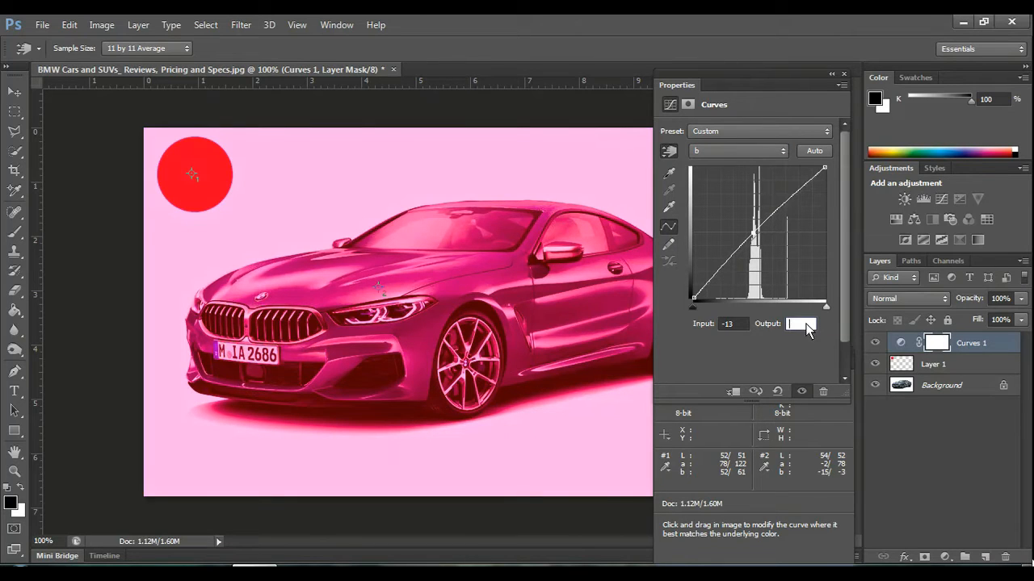
{"action": "type", "text": "522"}
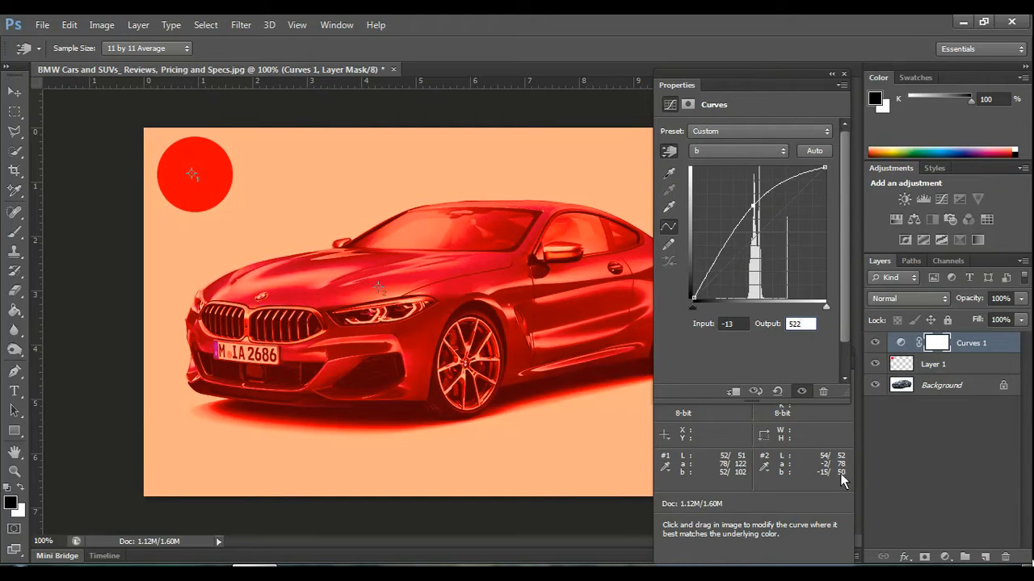
{"action": "key", "text": "BackSpace"}
{"action": "key", "text": "BackSpace"}
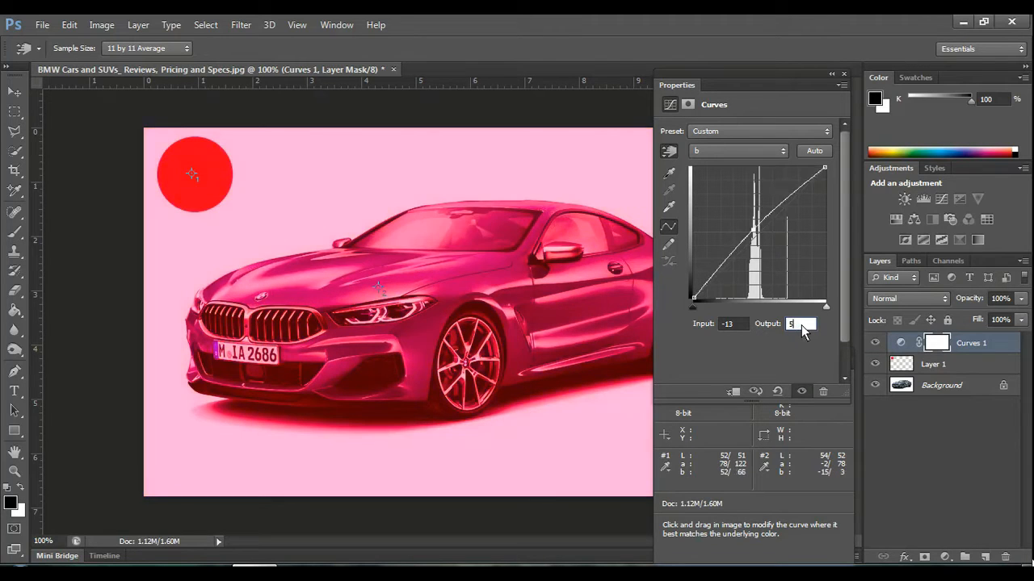
{"action": "type", "text": "4"}
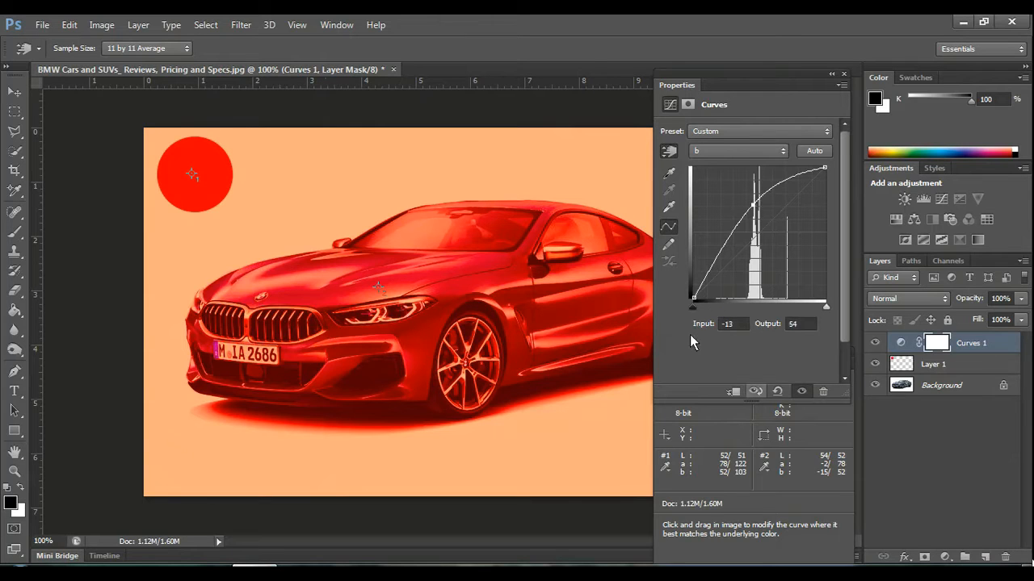
Step: Set the Curves 1 layer's Blend If channel to b and lower the Underlying Layer's highlight limit to 125
{"action": "double_click", "coordinate": [1005, 346]}
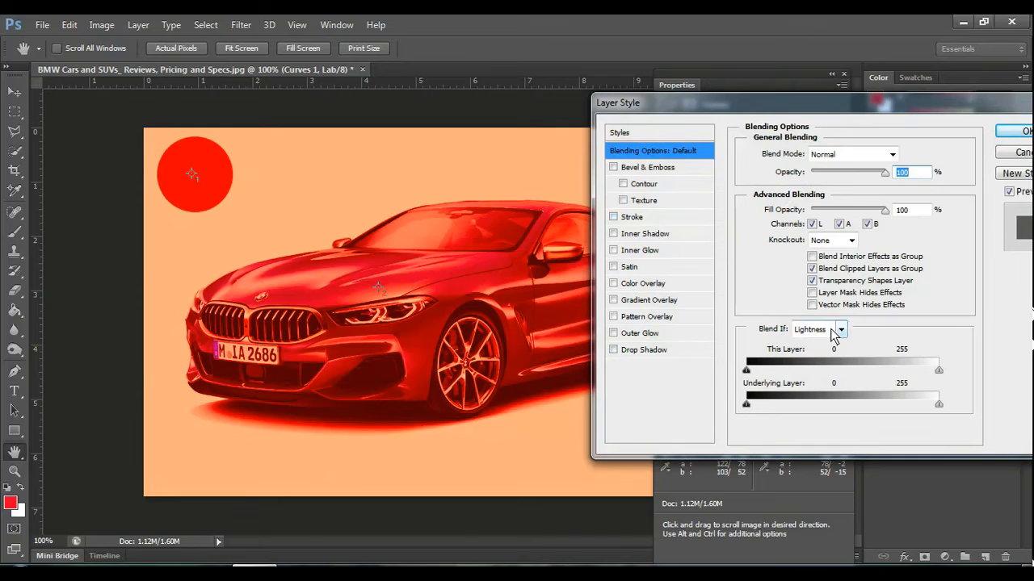
{"action": "left_click", "coordinate": [841, 331]}
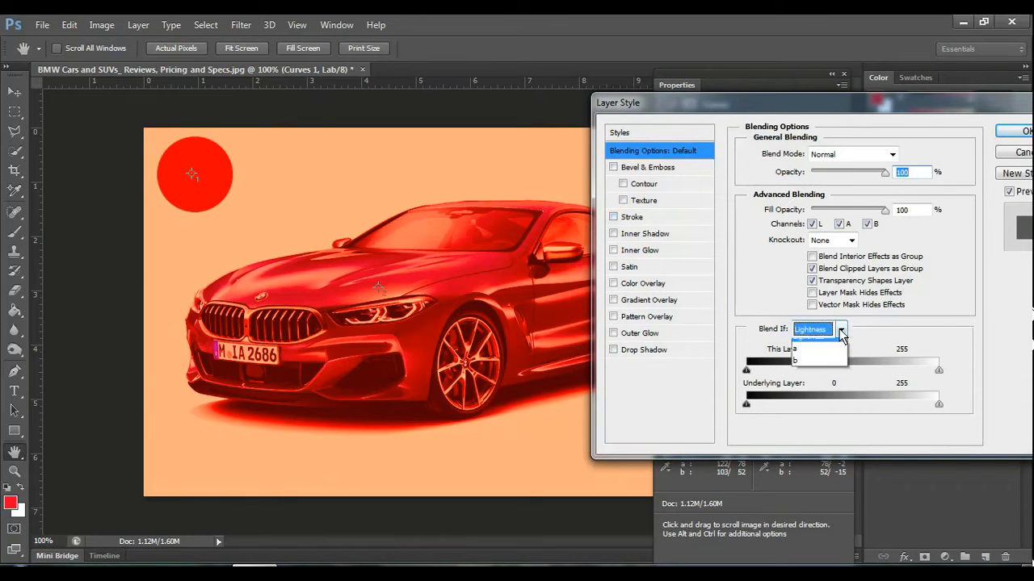
{"action": "left_click", "coordinate": [807, 361]}
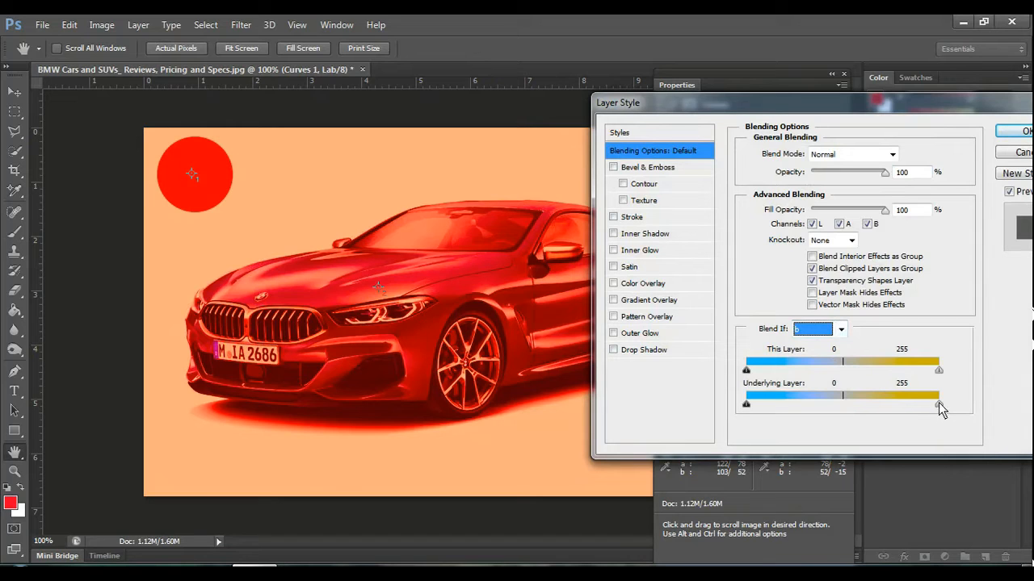
{"action": "left_click_drag", "start_coordinate": [942, 404], "coordinate": [843, 403]}
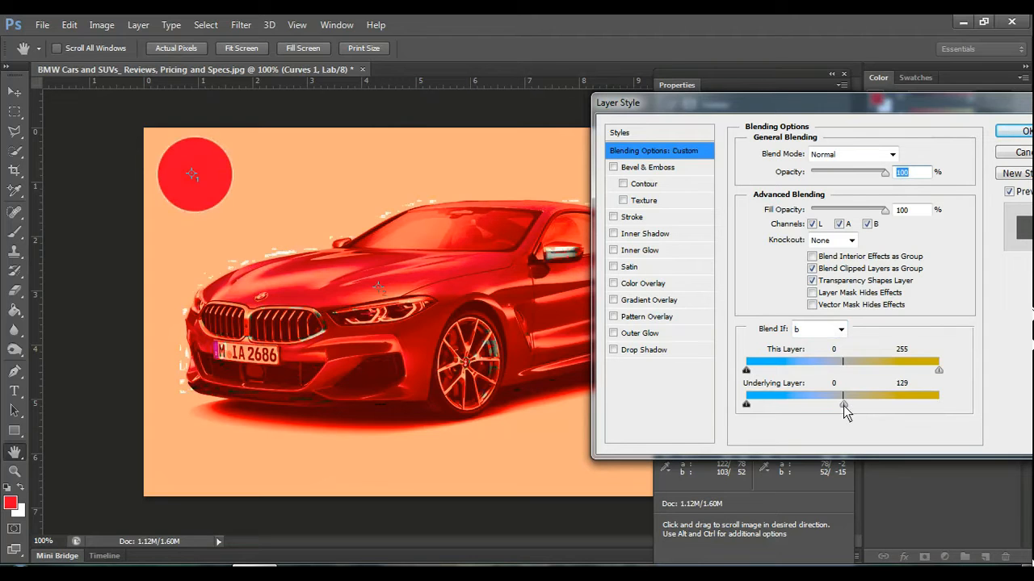
{"action": "left_click_drag", "start_coordinate": [842, 405], "coordinate": [840, 405]}
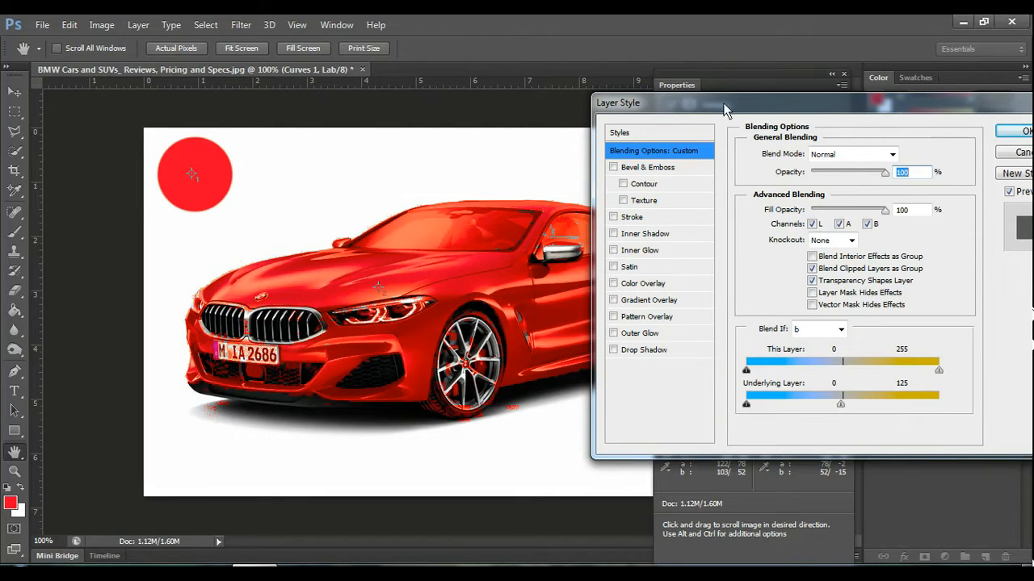
Step: Split the Underlying Layer's highlight limit on the b channel to 119 / 125 and apply the blending options
{"action": "left_click_drag", "start_coordinate": [723, 103], "coordinate": [760, 99]}
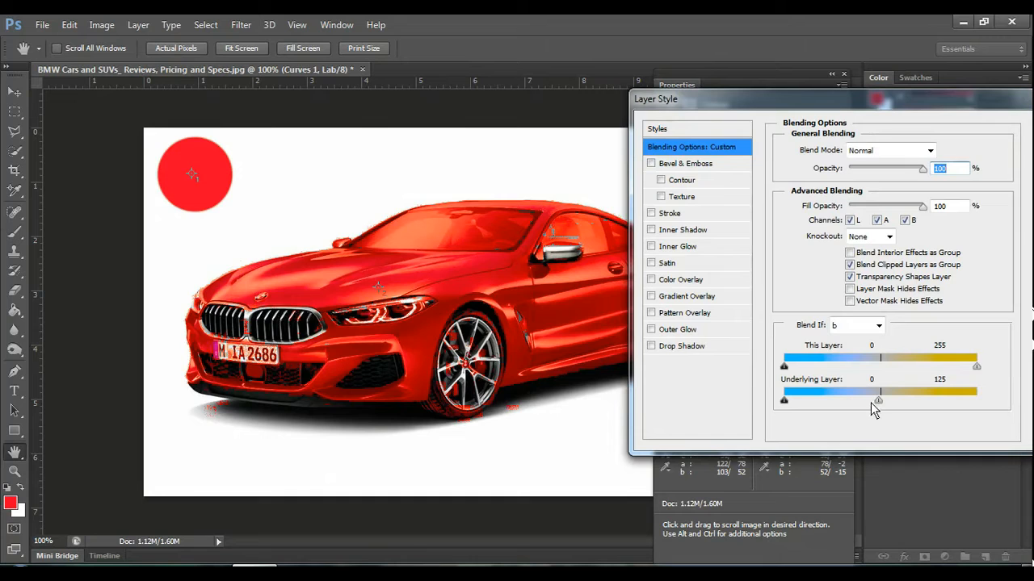
{"action": "left_click_drag", "start_coordinate": [878, 401], "coordinate": [869, 401]}
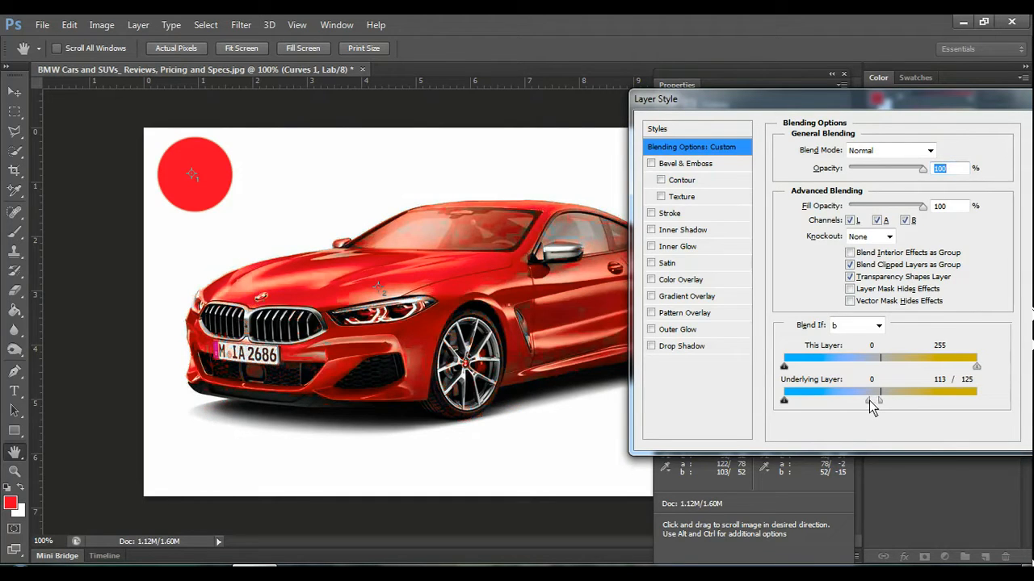
{"action": "left_click_drag", "start_coordinate": [869, 400], "coordinate": [868, 401]}
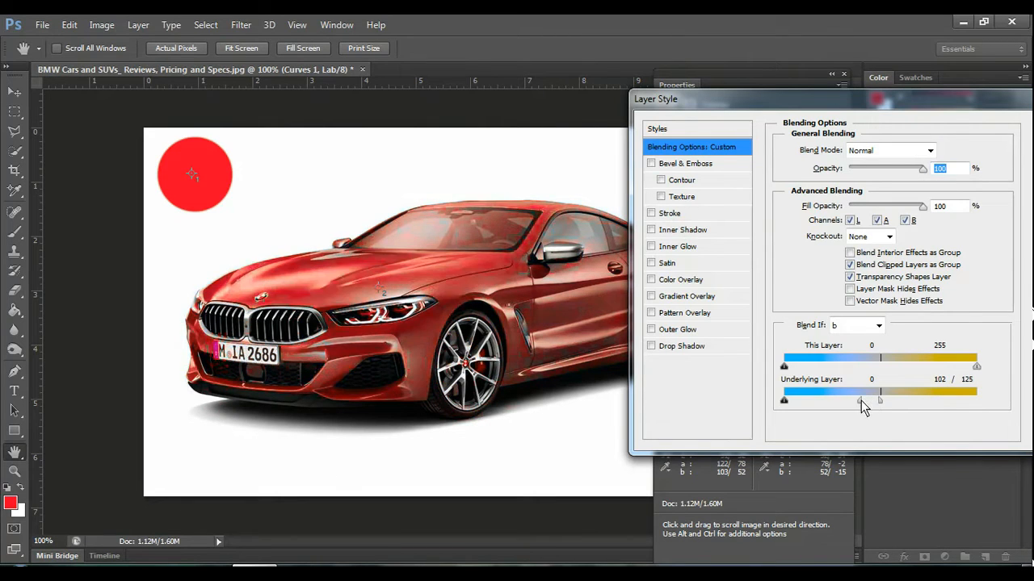
{"action": "left_click_drag", "start_coordinate": [869, 400], "coordinate": [873, 400]}
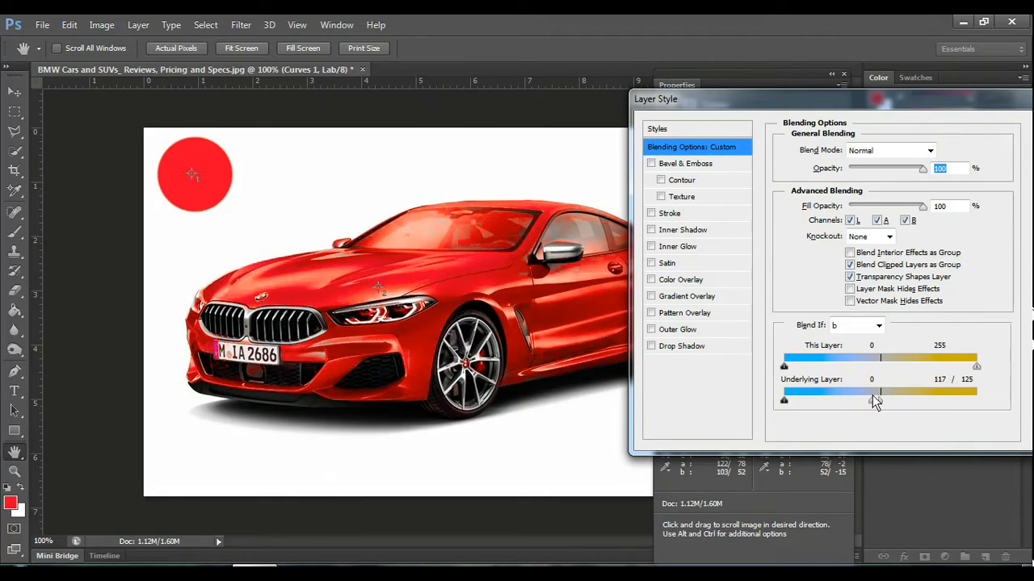
{"action": "left_click_drag", "start_coordinate": [875, 401], "coordinate": [877, 398]}
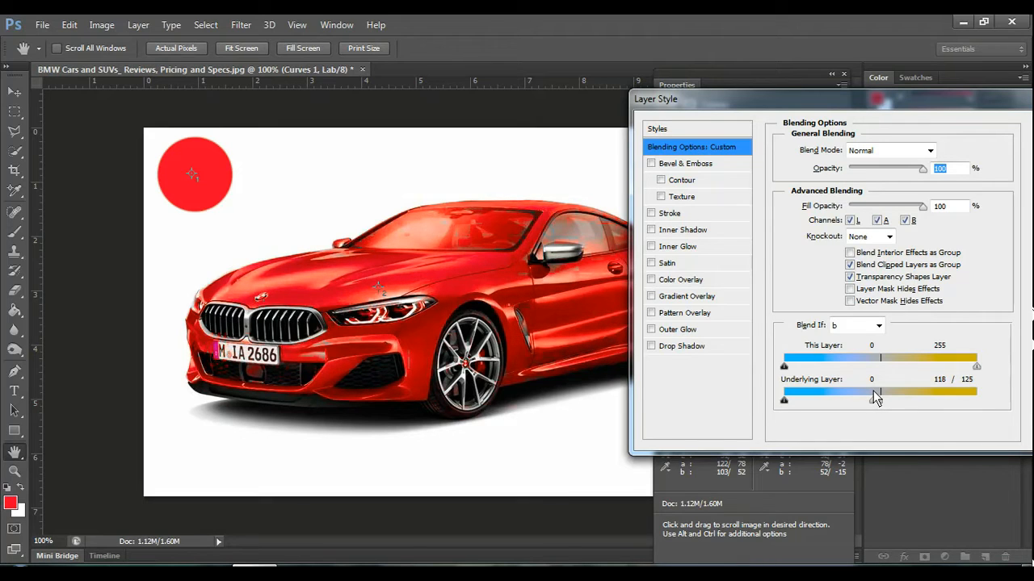
{"action": "left_click_drag", "start_coordinate": [875, 393], "coordinate": [874, 406]}
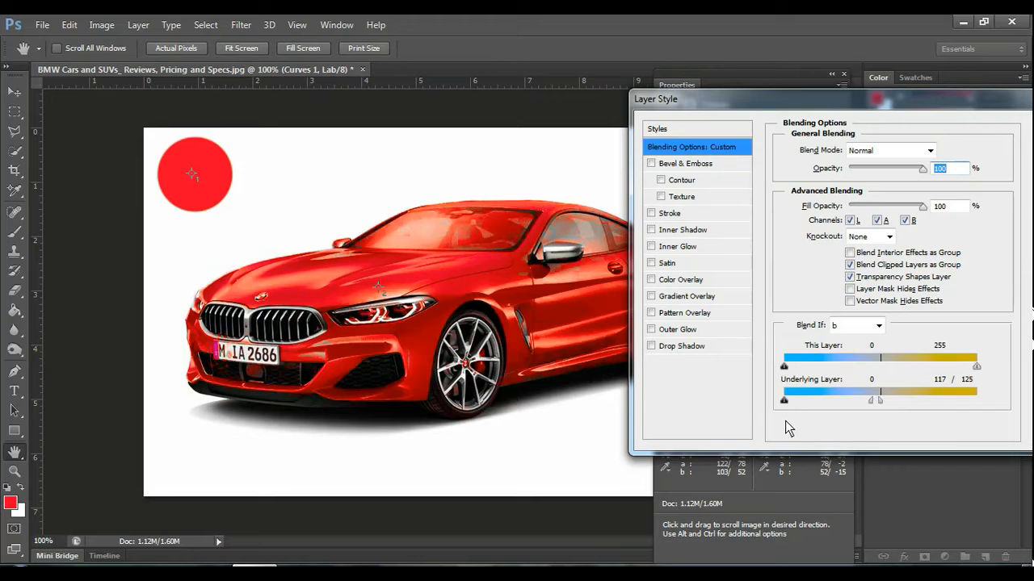
{"action": "left_click_drag", "start_coordinate": [871, 401], "coordinate": [877, 406]}
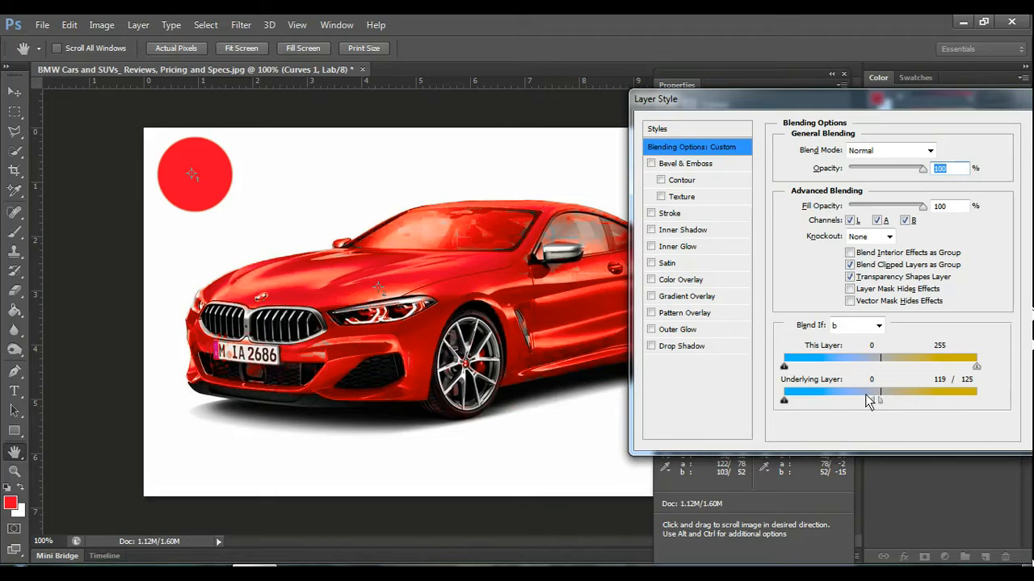
{"action": "left_click_drag", "start_coordinate": [968, 98], "coordinate": [893, 120]}
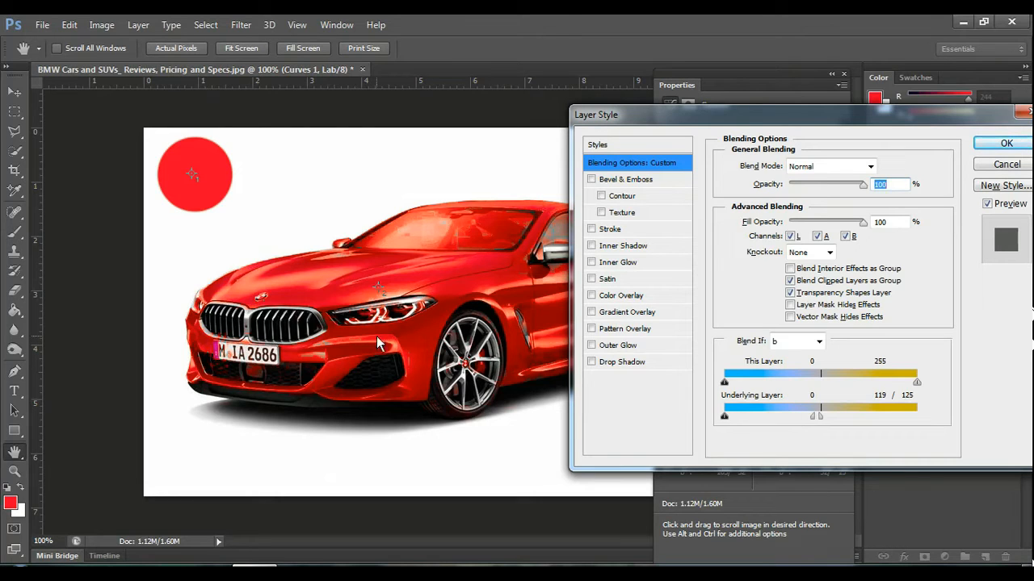
{"action": "left_click", "coordinate": [1007, 146]}
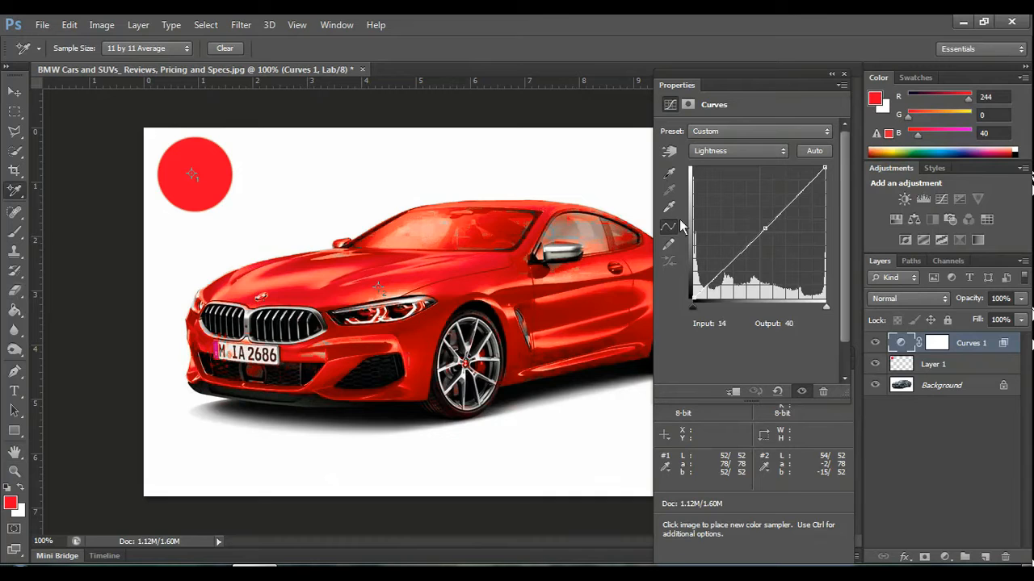
Step: Close the floating Curves properties and Info windows and ready the Curves 1 layer mask for the Brush tool
{"action": "left_click", "coordinate": [844, 75]}
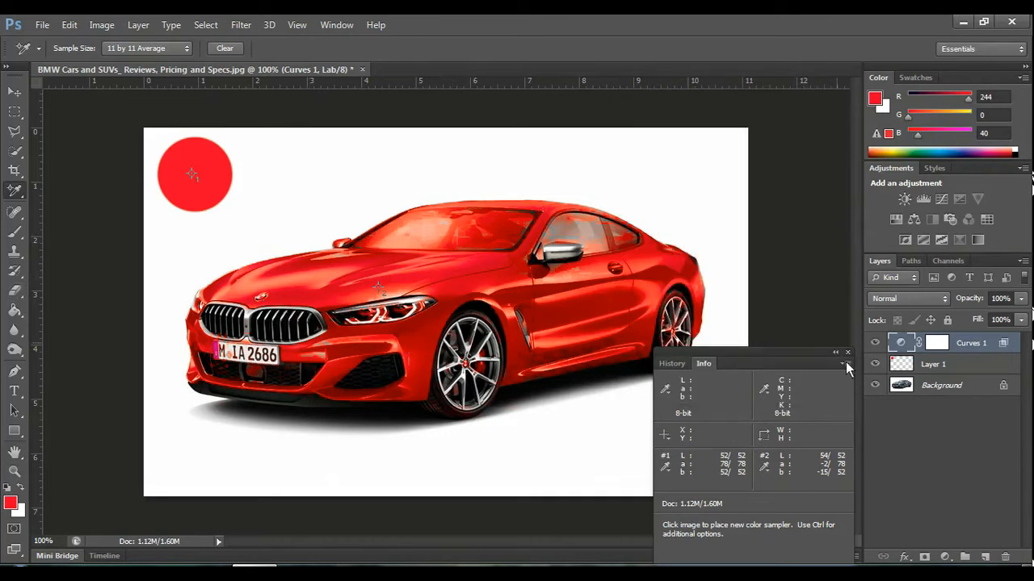
{"action": "left_click", "coordinate": [847, 352]}
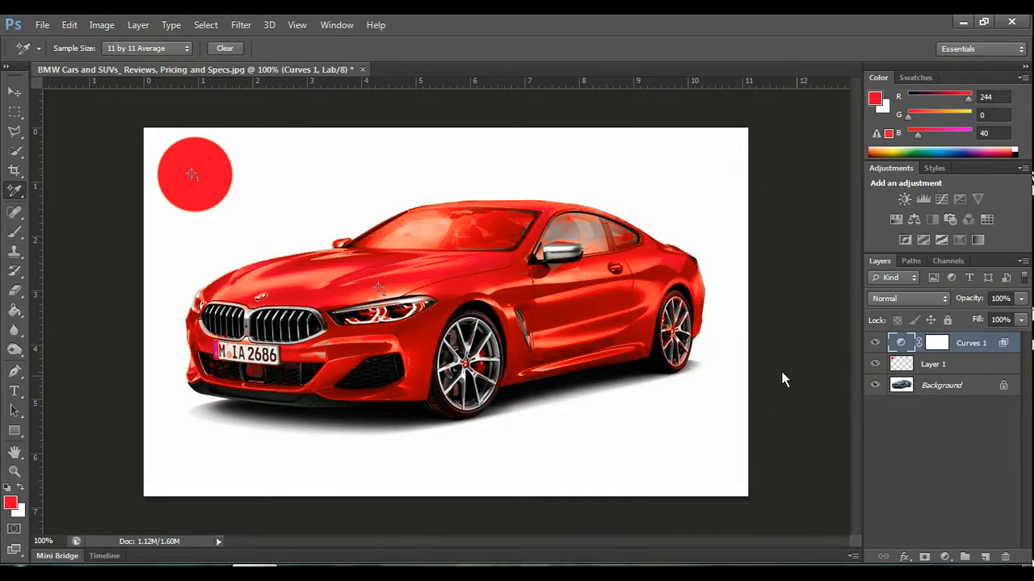
{"action": "left_click", "coordinate": [938, 343]}
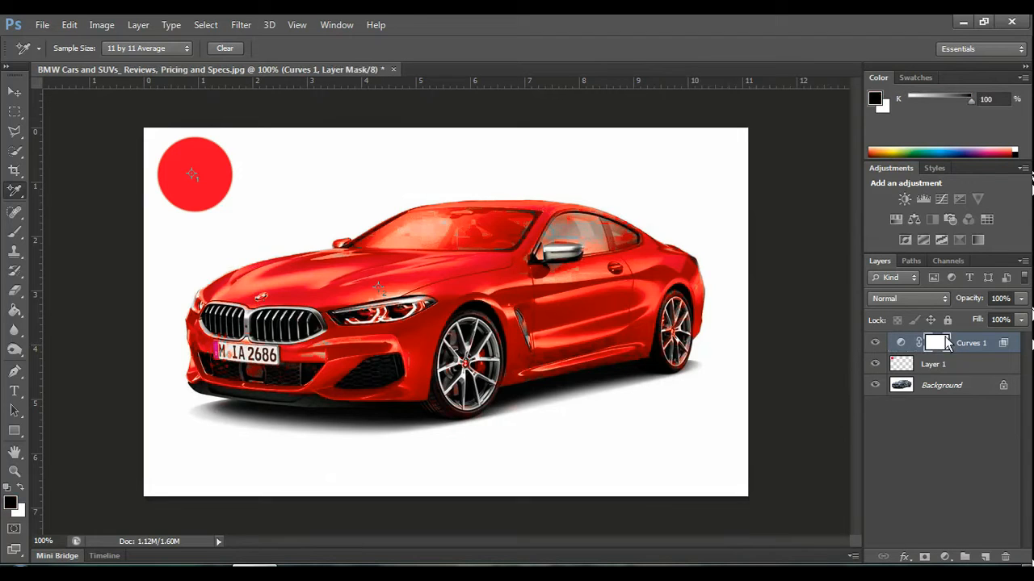
{"action": "left_click", "coordinate": [15, 234]}
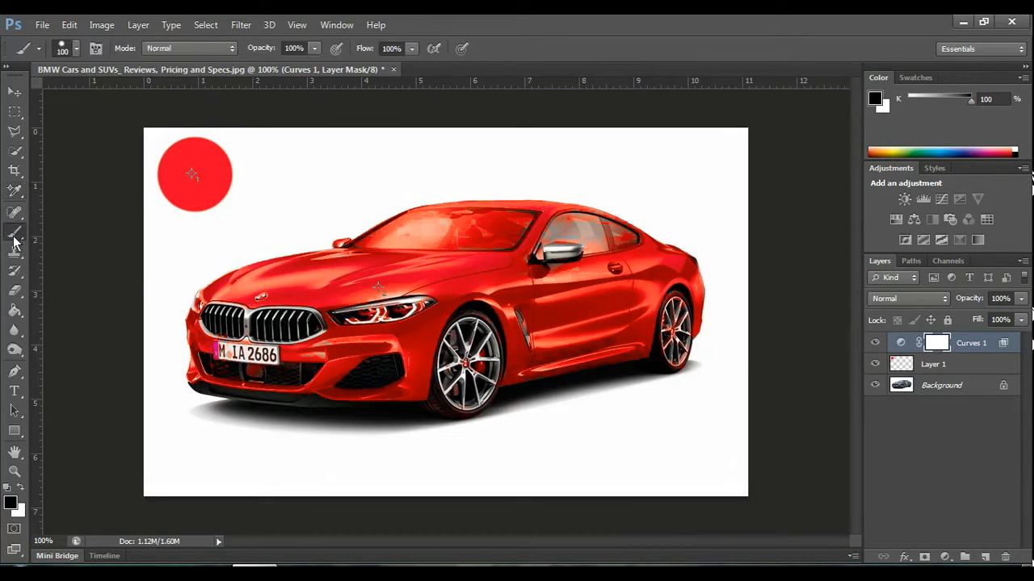
{"action": "right_click", "coordinate": [14, 236]}
{"action": "left_click", "coordinate": [69, 230]}
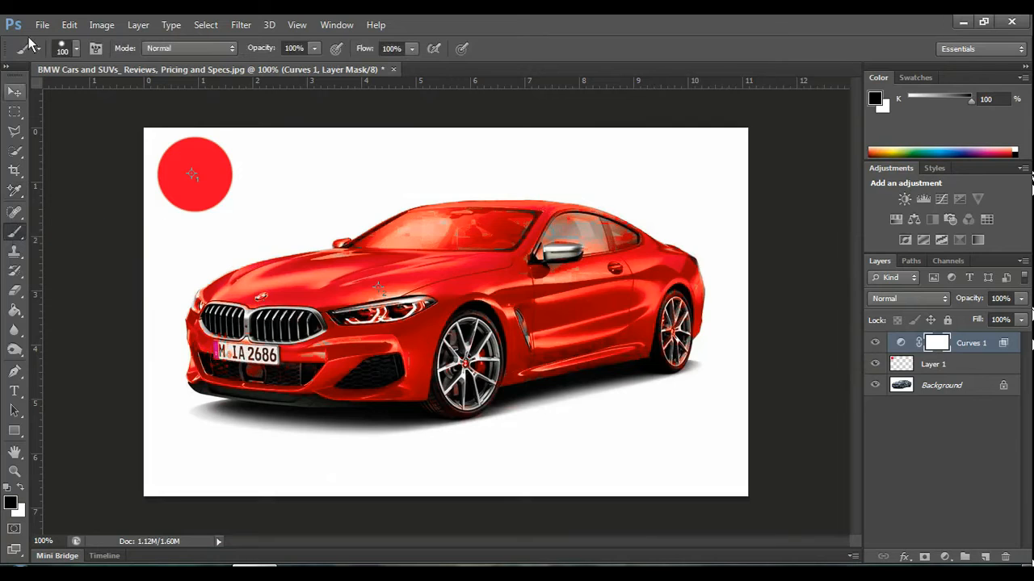
{"action": "left_click", "coordinate": [72, 49]}
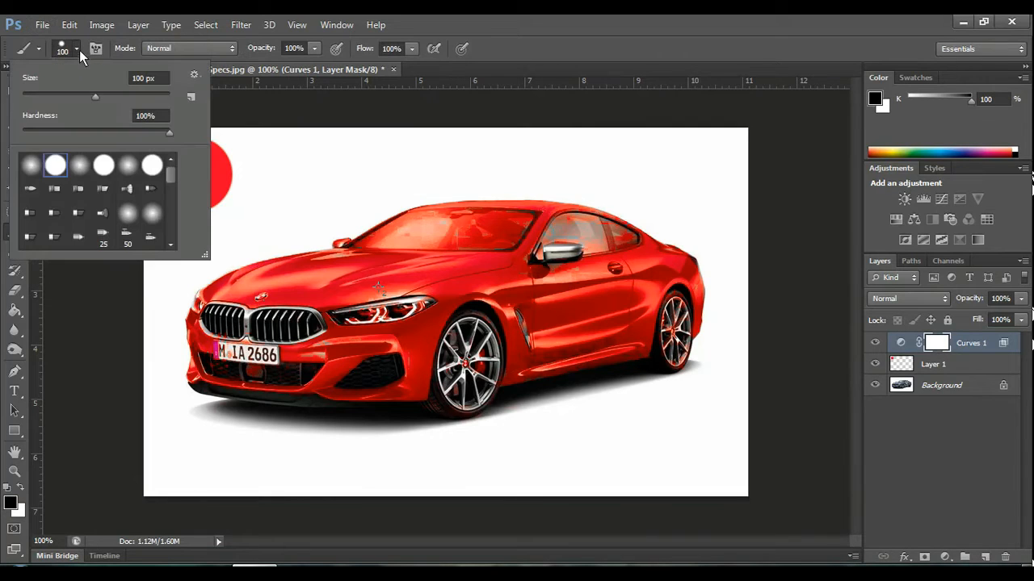
{"action": "left_click", "coordinate": [33, 167]}
{"action": "left_click", "coordinate": [101, 332]}
{"action": "left_click", "coordinate": [477, 366]}
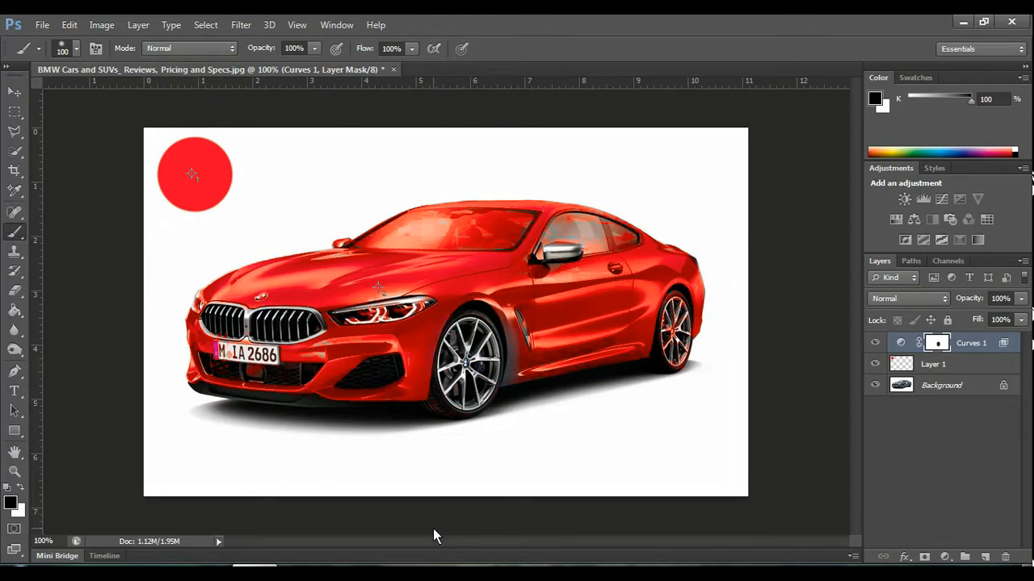
{"action": "key", "text": "ctrl+alt+z"}
{"action": "key", "text": "ctrl+alt+z"}
{"action": "key", "text": "ctrl+alt+z"}
{"action": "key", "text": "ctrl+alt+z"}
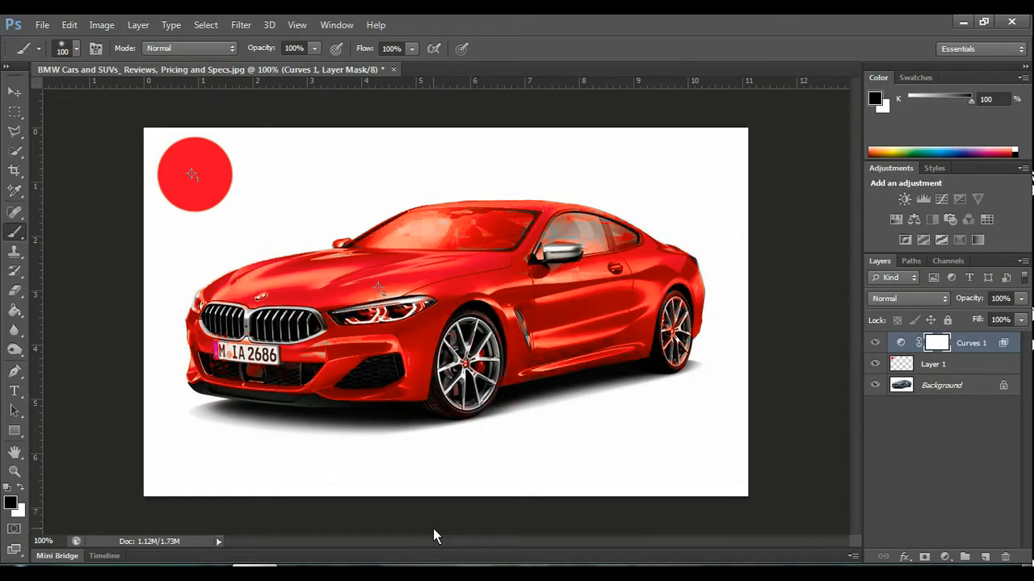
Step: Paint black on the Curves mask over the front and rear wheels with a 100% hard round brush, starting at 45 px
{"action": "left_click", "coordinate": [75, 50]}
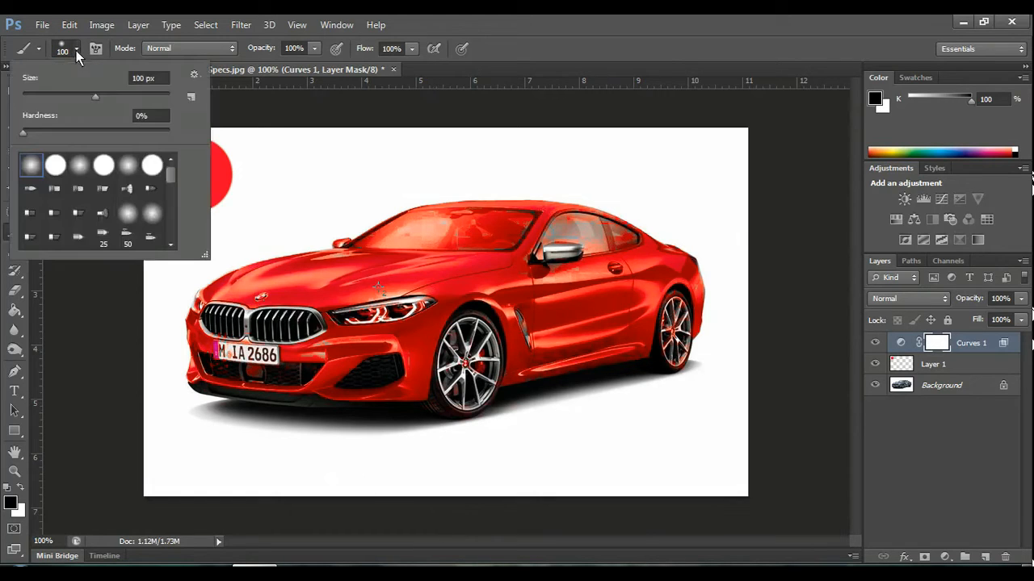
{"action": "left_click", "coordinate": [60, 165]}
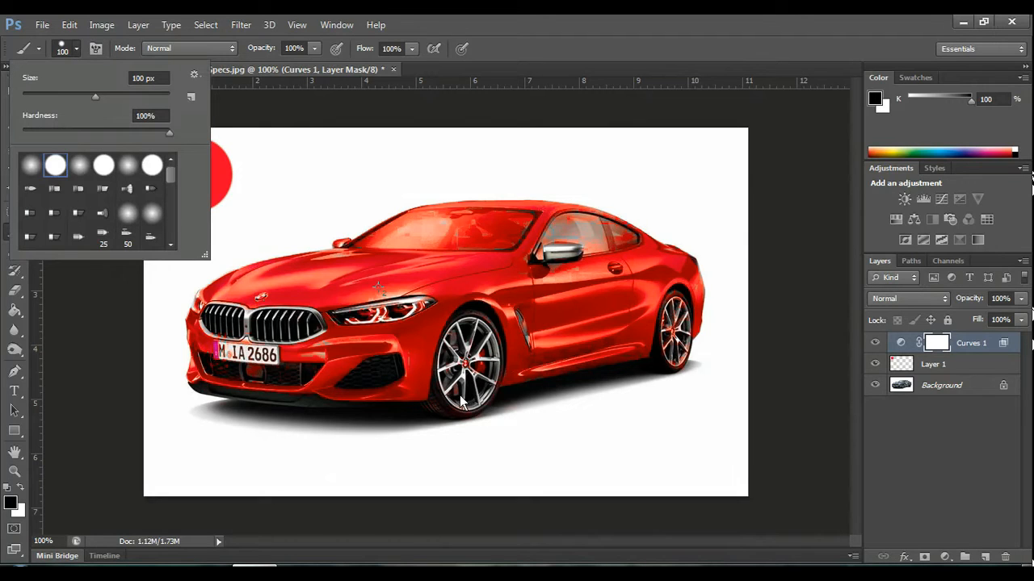
{"action": "left_click", "coordinate": [797, 216]}
{"action": "key", "text": "bracketleft"}
{"action": "key", "text": "bracketleft"}
{"action": "key", "text": "bracketleft"}
{"action": "key", "text": "bracketleft"}
{"action": "key", "text": "bracketleft"}
{"action": "key", "text": "bracketleft"}
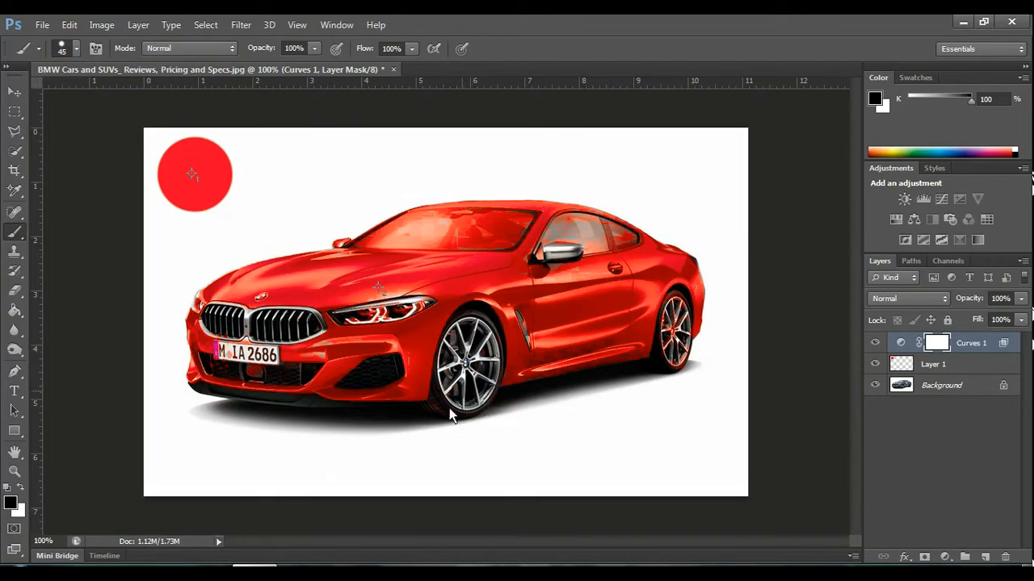
{"action": "mouse_move", "coordinate": [451, 419]}
{"action": "left_mouse_down"}
{"action": "mouse_move", "coordinate": [477, 329]}
{"action": "mouse_move", "coordinate": [472, 345]}
{"action": "left_mouse_up"}
{"action": "mouse_move", "coordinate": [685, 335]}
{"action": "left_mouse_down"}
{"action": "mouse_move", "coordinate": [681, 305]}
{"action": "mouse_move", "coordinate": [671, 333]}
{"action": "mouse_move", "coordinate": [680, 364]}
{"action": "mouse_move", "coordinate": [682, 307]}
{"action": "mouse_move", "coordinate": [677, 364]}
{"action": "left_mouse_up"}
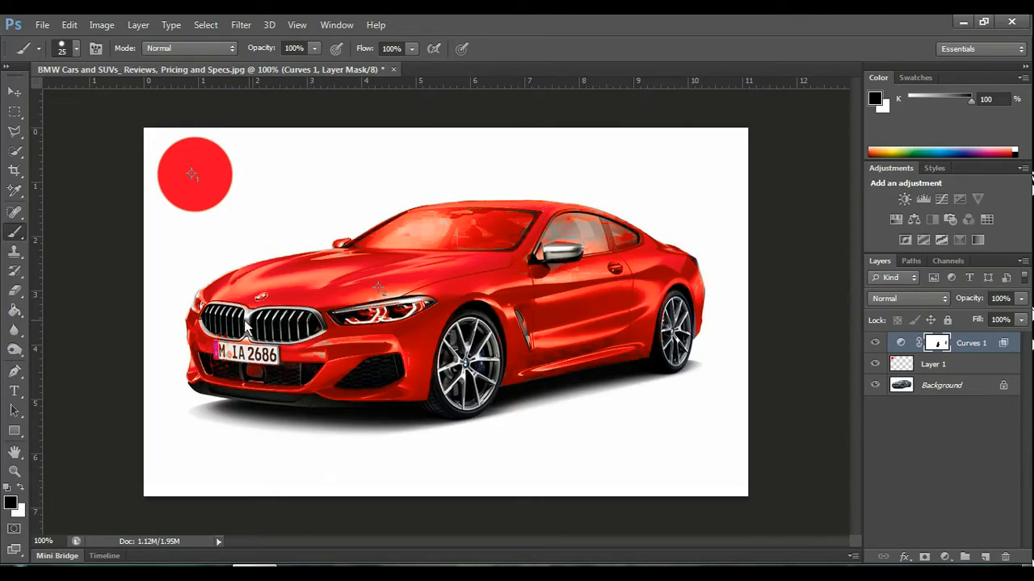
Step: Paint black on the Curves mask over the grille, license plate and far headlight with a hard brush of 25 down to 15 px
{"action": "left_click_drag", "start_coordinate": [216, 319], "coordinate": [215, 326]}
{"action": "left_click_drag", "start_coordinate": [265, 355], "coordinate": [227, 356]}
{"action": "left_click_drag", "start_coordinate": [197, 298], "coordinate": [198, 308]}
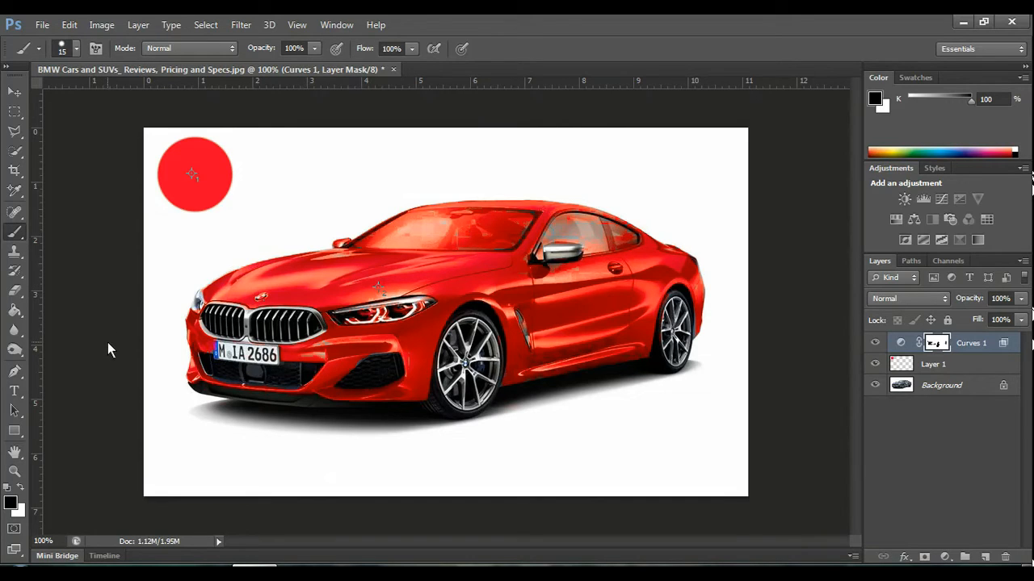
Step: Outline the near headlight as a selection with the Polygonal Lasso tool
{"action": "left_click", "coordinate": [12, 131]}
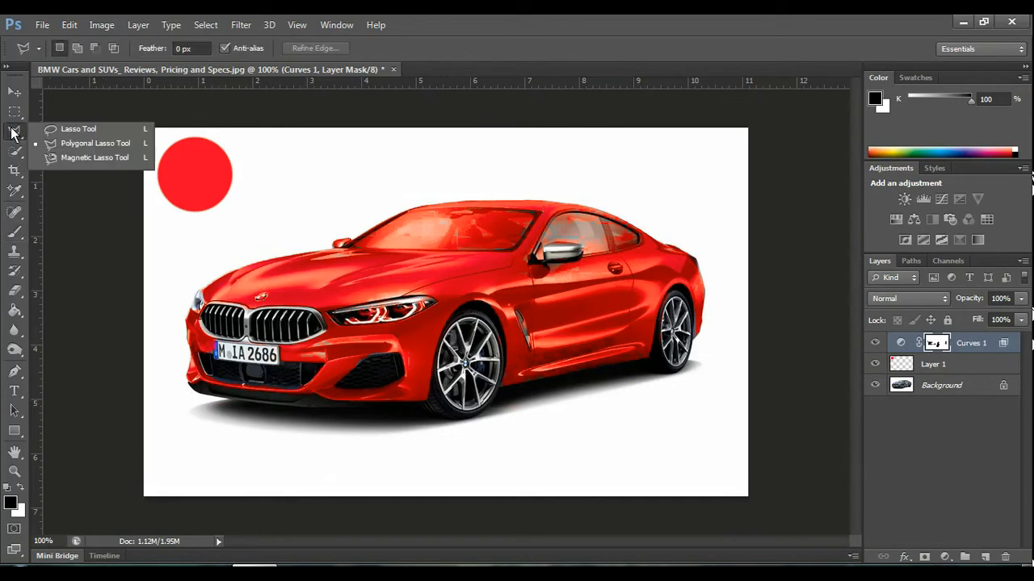
{"action": "left_click", "coordinate": [78, 145]}
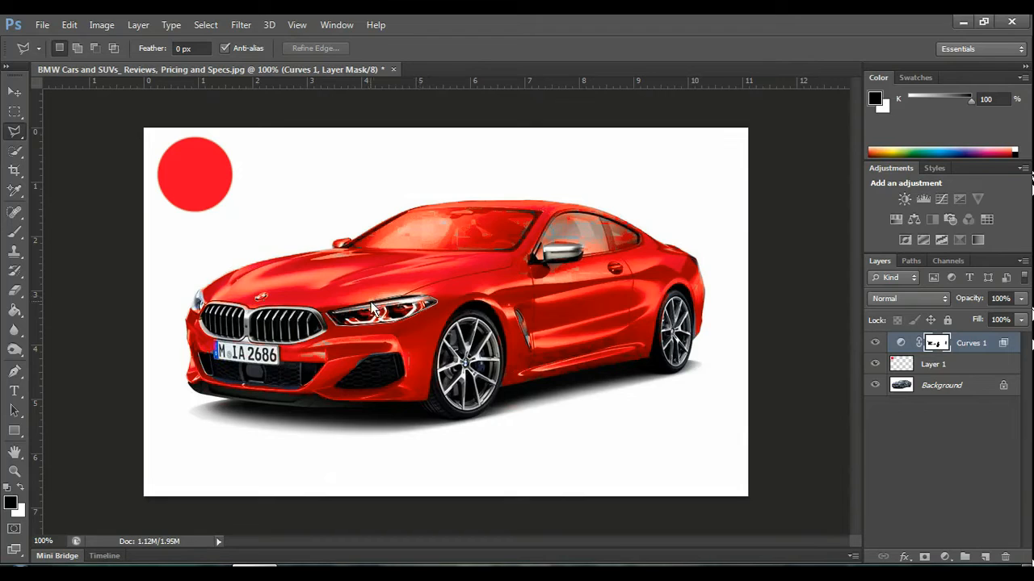
{"action": "left_click", "coordinate": [330, 325]}
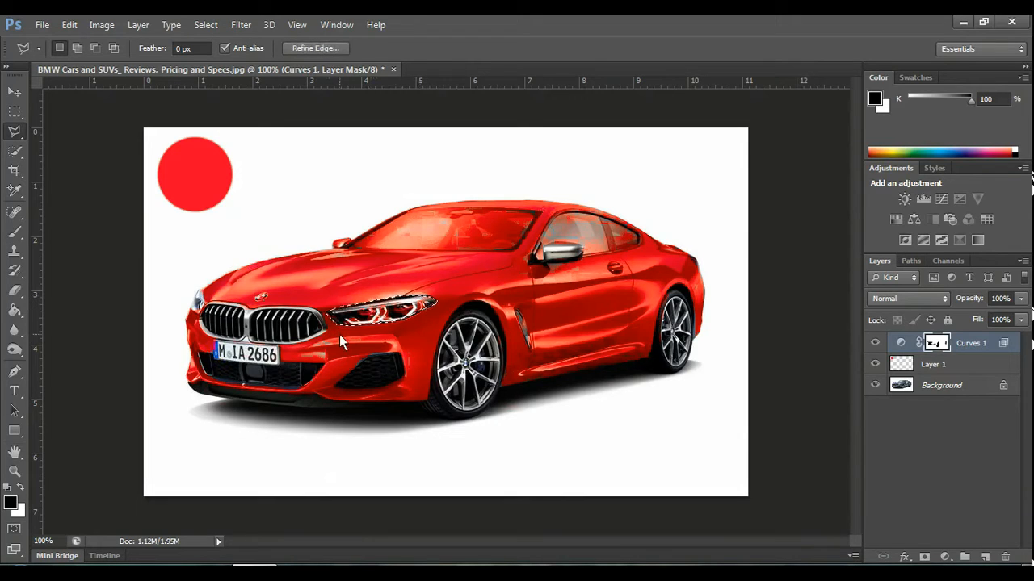
Step: Paint black on the Curves mask inside the headlight selection with a 35 px brush, and deselect
{"action": "left_click", "coordinate": [13, 234]}
{"action": "key", "text": "bracketright"}
{"action": "key", "text": "bracketright"}
{"action": "key", "text": "bracketright"}
{"action": "key", "text": "bracketright"}
{"action": "left_click_drag", "start_coordinate": [419, 312], "coordinate": [358, 315]}
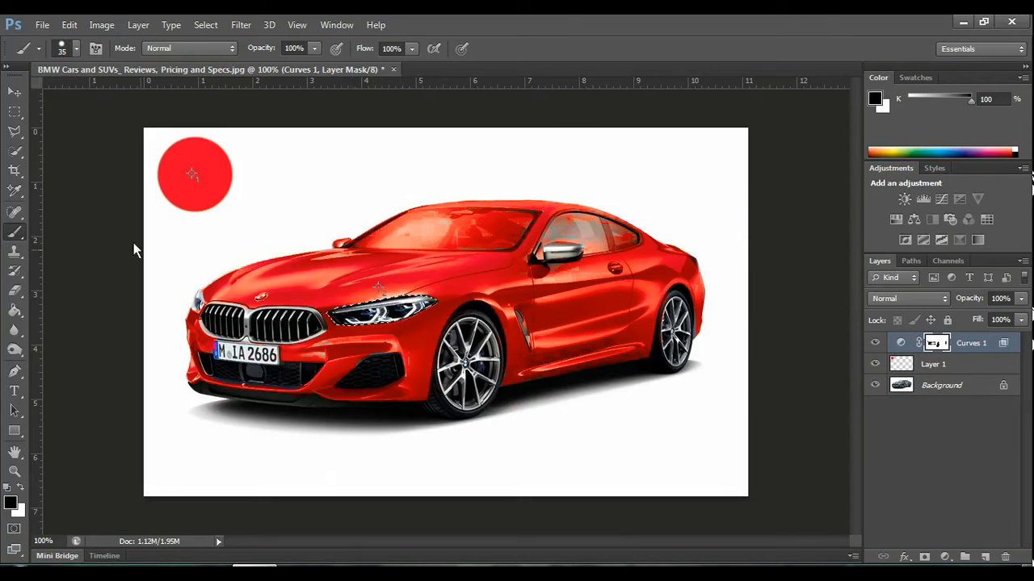
{"action": "left_click", "coordinate": [15, 112]}
{"action": "left_click", "coordinate": [385, 270]}
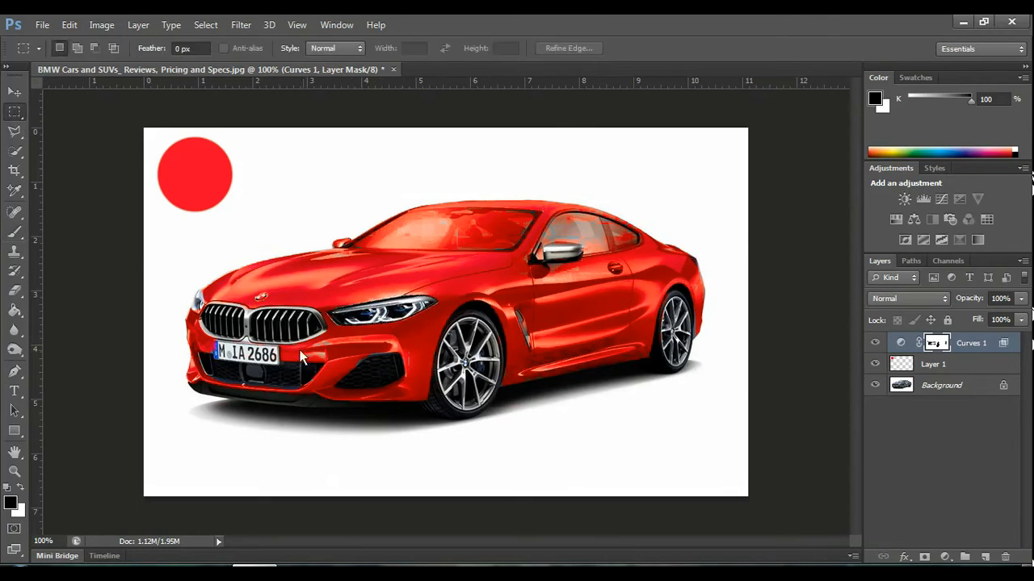
Step: Activate the Polygonal Lasso tool and lower the Curves 1 layer's opacity to 13%
{"action": "left_click", "coordinate": [14, 133]}
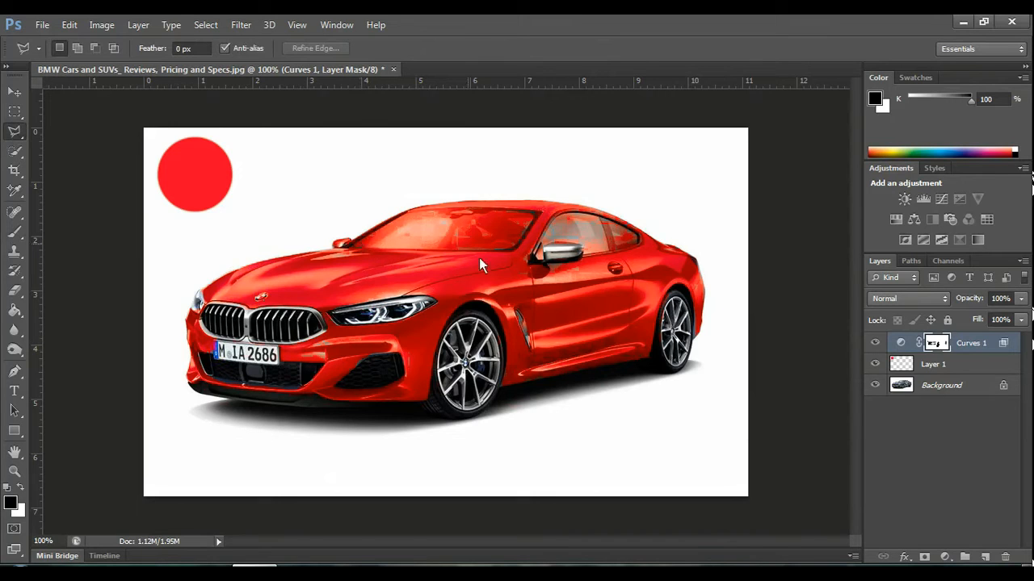
{"action": "left_click", "coordinate": [1019, 299]}
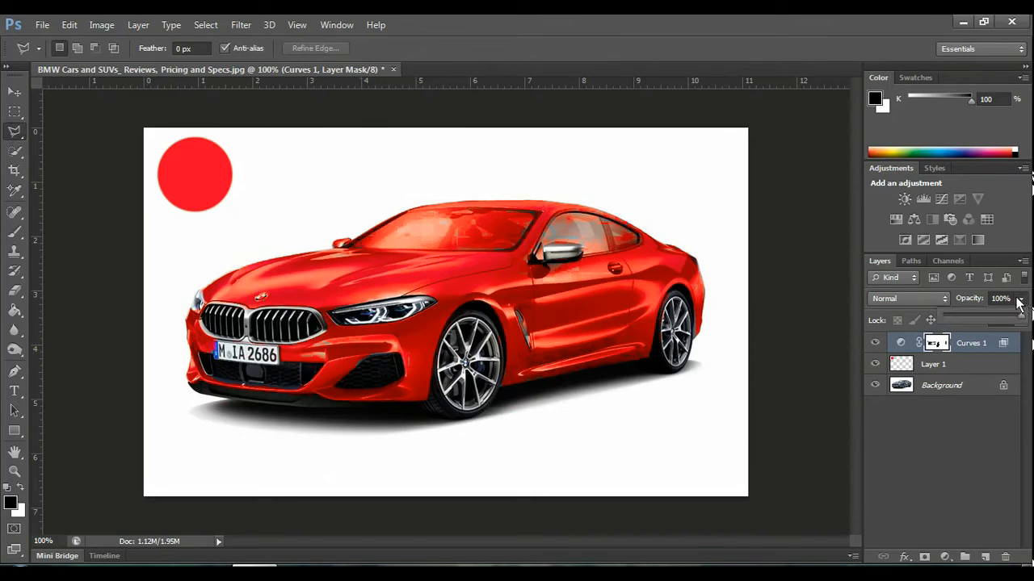
{"action": "left_click_drag", "start_coordinate": [1021, 317], "coordinate": [953, 317]}
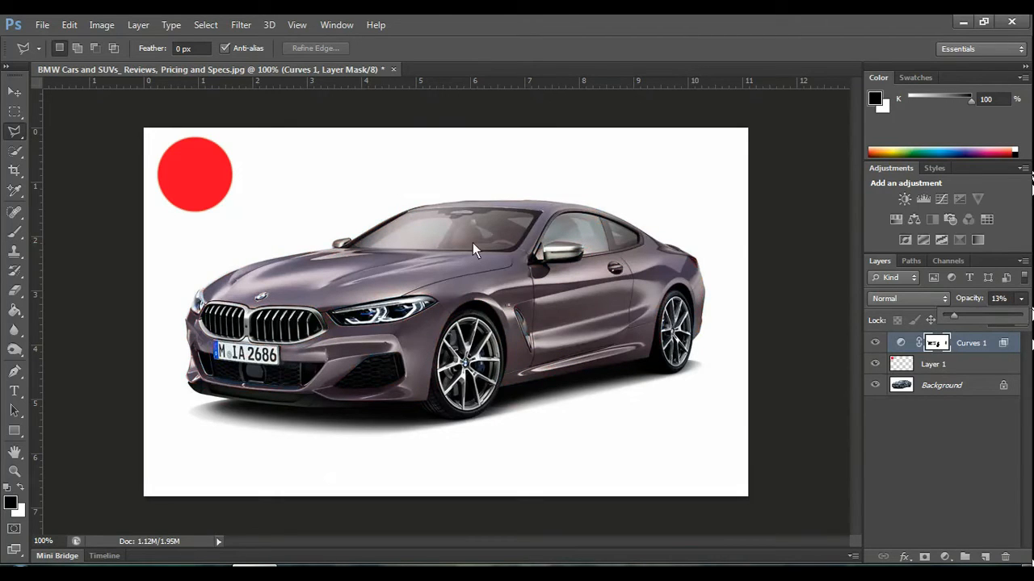
Step: Outline the windshield as a selection with the Polygonal Lasso tool
{"action": "left_click", "coordinate": [545, 213]}
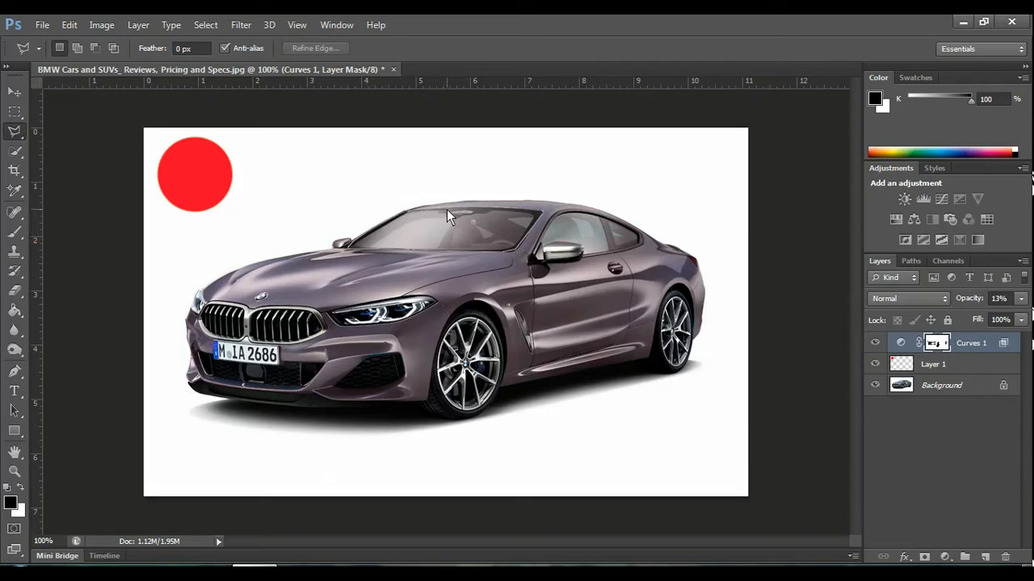
{"action": "left_click", "coordinate": [489, 208]}
{"action": "double_click", "coordinate": [543, 211]}
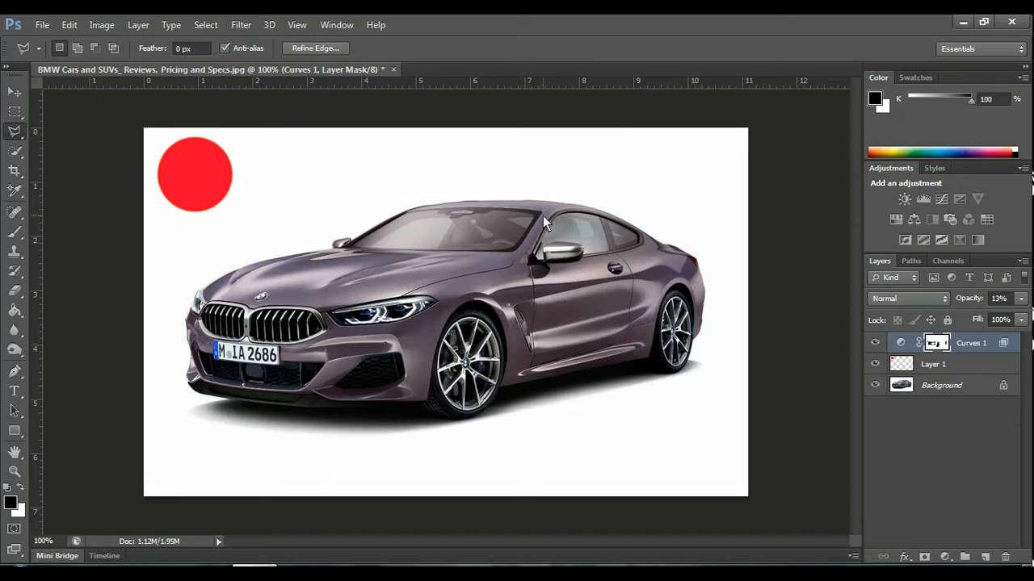
{"action": "double_click", "coordinate": [542, 216]}
{"action": "left_click", "coordinate": [482, 236]}
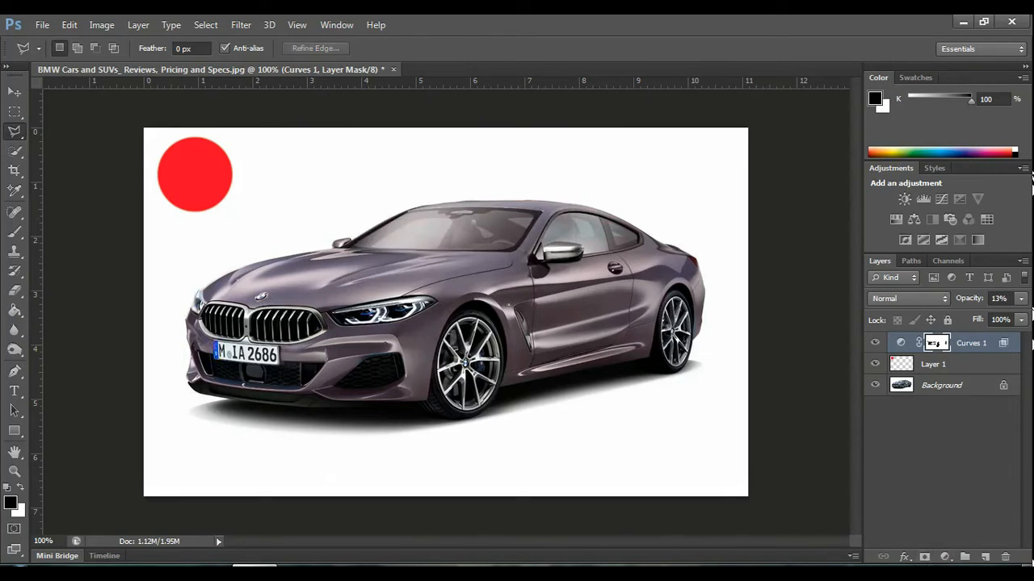
{"action": "left_click", "coordinate": [882, 578]}
{"action": "left_click", "coordinate": [857, 501]}
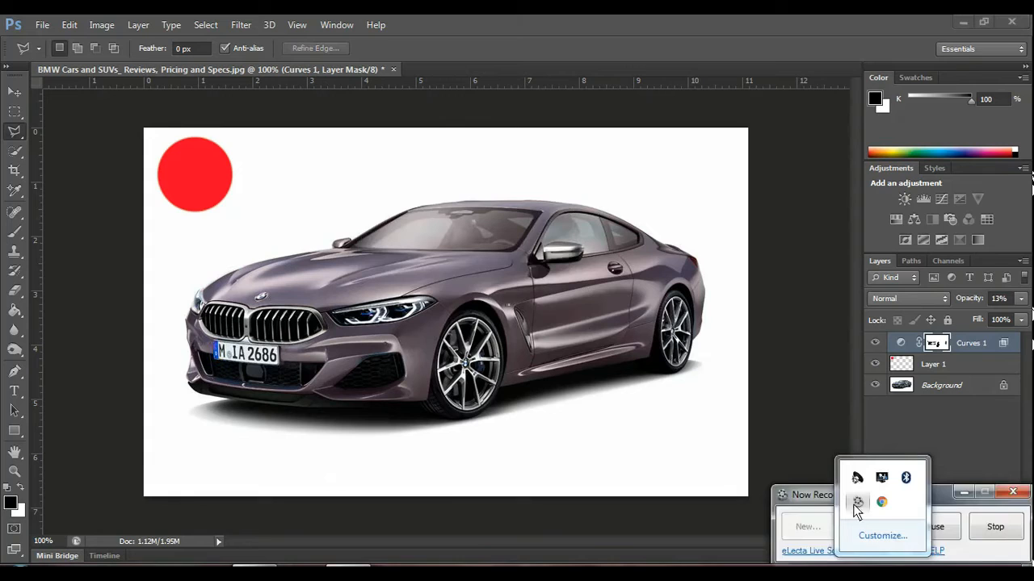
{"action": "left_click", "coordinate": [978, 529]}
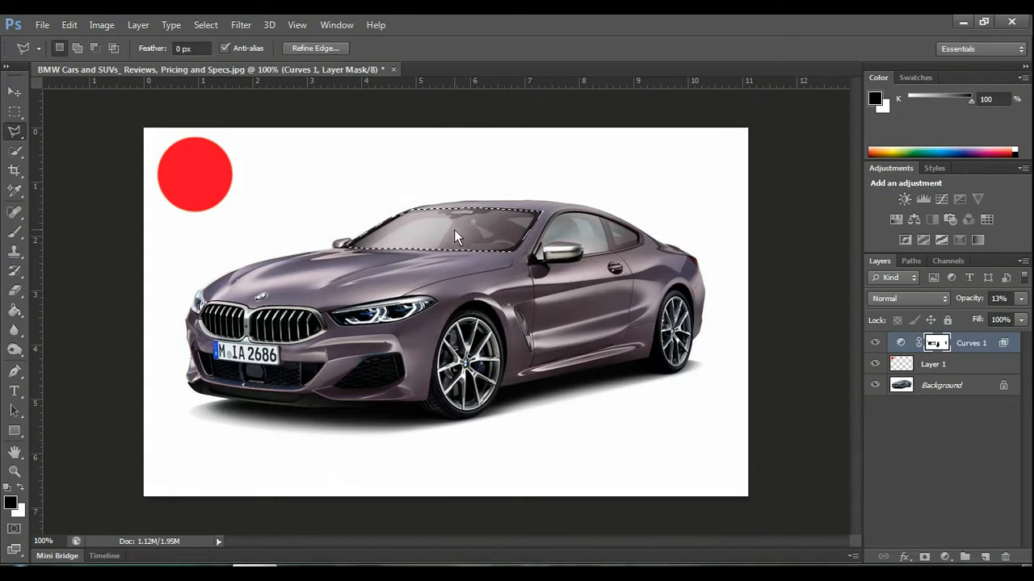
Step: Restore the Curves 1 layer's opacity to 100% and paint black on its mask inside the windshield selection with a 35 px brush
{"action": "left_click", "coordinate": [1024, 302]}
{"action": "left_click_drag", "start_coordinate": [960, 315], "coordinate": [1030, 317]}
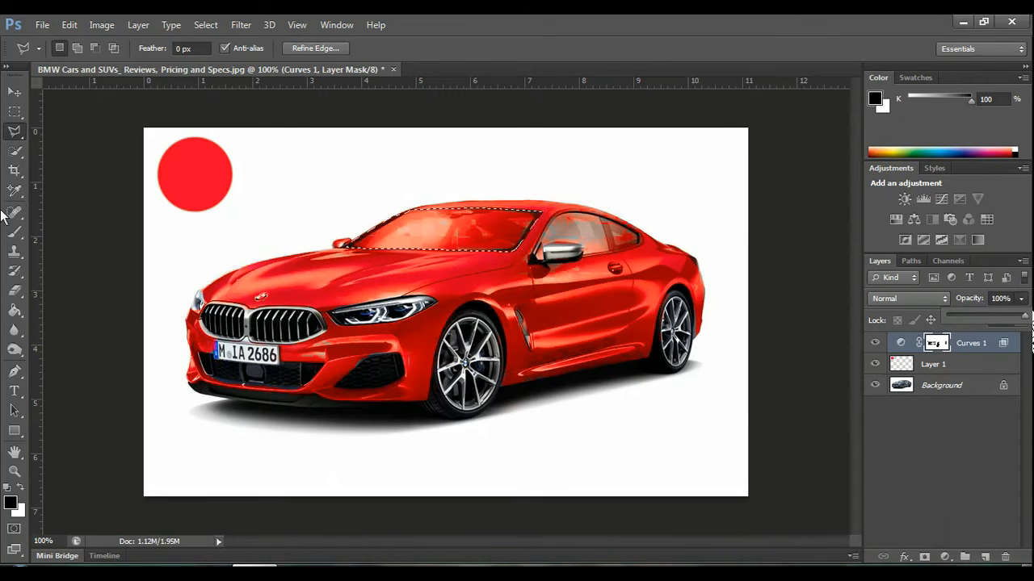
{"action": "left_click", "coordinate": [14, 236]}
{"action": "mouse_move", "coordinate": [511, 228]}
{"action": "left_mouse_down"}
{"action": "mouse_move", "coordinate": [531, 202]}
{"action": "mouse_move", "coordinate": [532, 239]}
{"action": "mouse_move", "coordinate": [496, 206]}
{"action": "mouse_move", "coordinate": [433, 226]}
{"action": "mouse_move", "coordinate": [494, 216]}
{"action": "mouse_move", "coordinate": [425, 235]}
{"action": "mouse_move", "coordinate": [426, 218]}
{"action": "mouse_move", "coordinate": [391, 230]}
{"action": "mouse_move", "coordinate": [378, 250]}
{"action": "mouse_move", "coordinate": [401, 244]}
{"action": "mouse_move", "coordinate": [387, 215]}
{"action": "mouse_move", "coordinate": [520, 215]}
{"action": "left_mouse_up"}
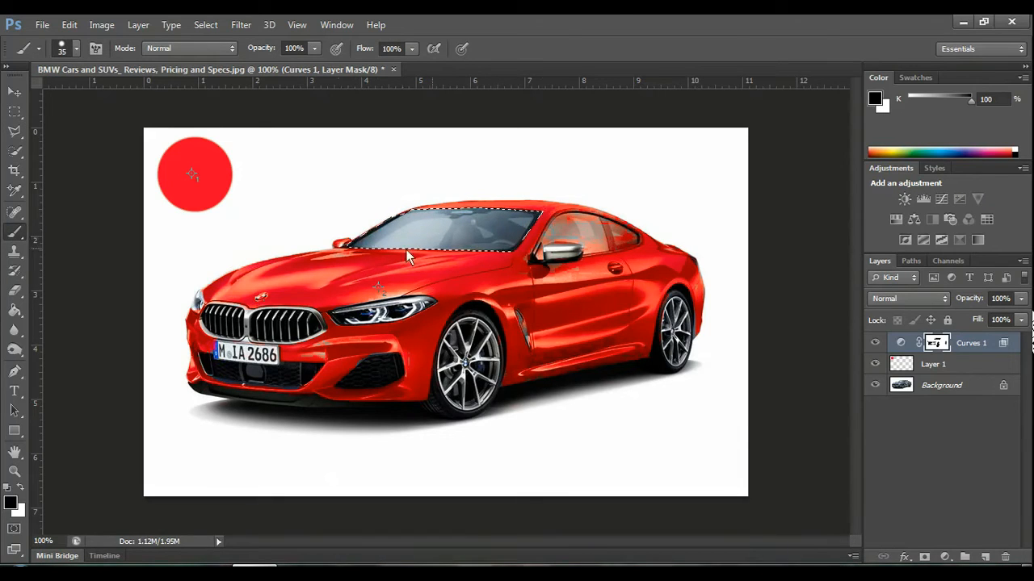
Step: Deselect the windshield and outline the side windows with the Polygonal Lasso tool, leaving out the near mirror
{"action": "left_click", "coordinate": [15, 111]}
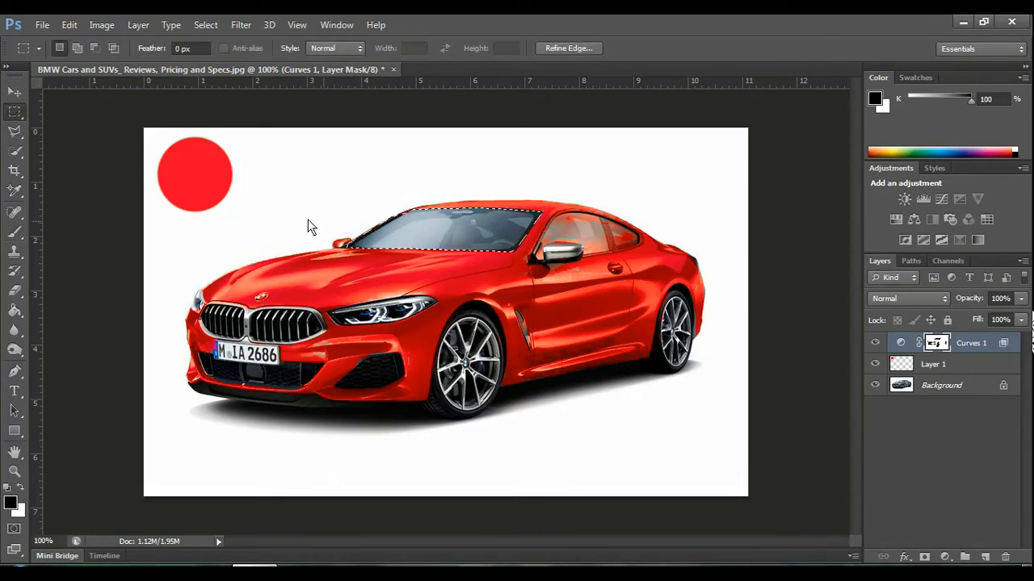
{"action": "left_click", "coordinate": [15, 131]}
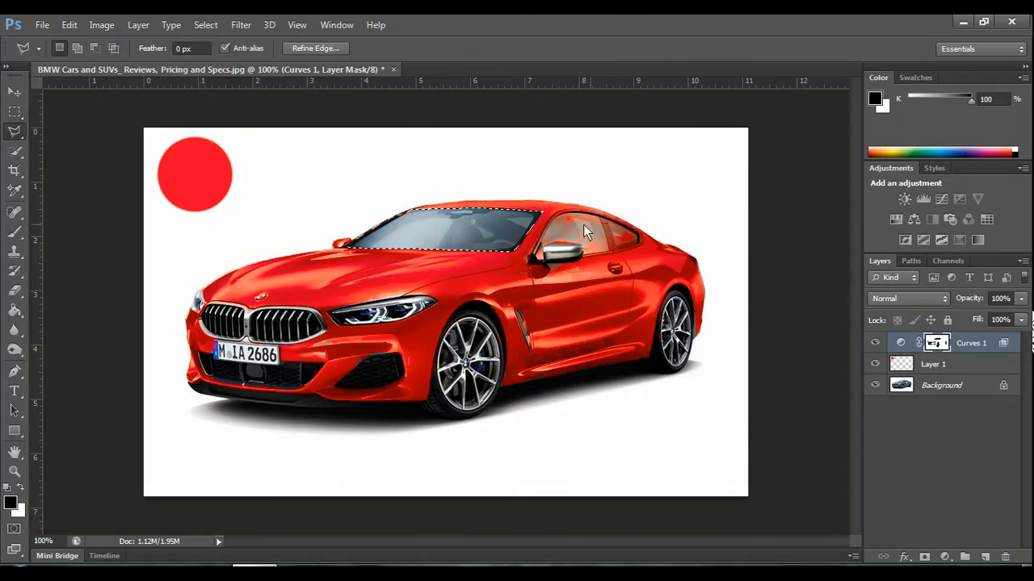
{"action": "key", "text": "ctrl+d"}
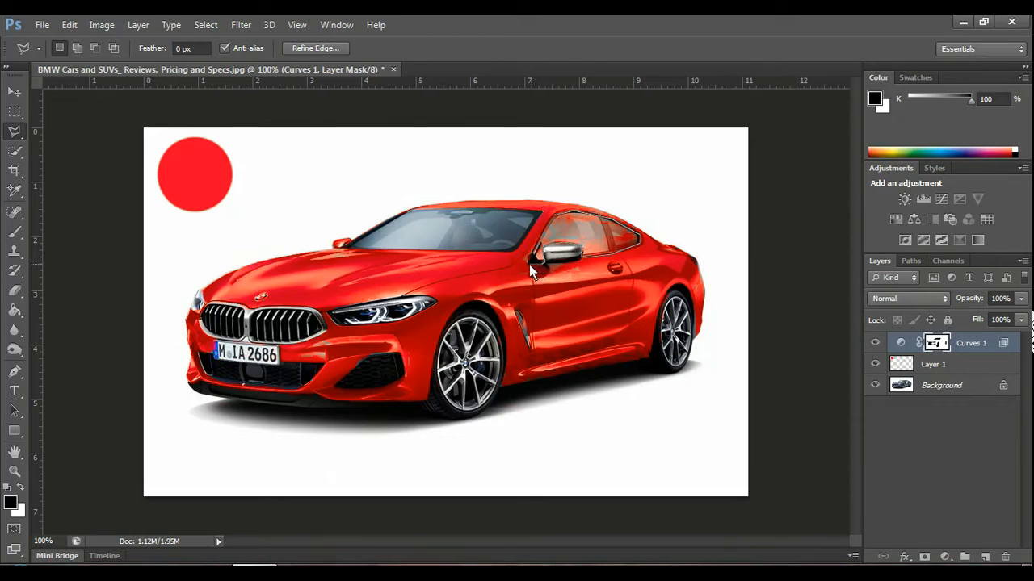
{"action": "left_click", "coordinate": [552, 216]}
Step: Paint black on the Curves mask inside the side-window selection, deselect, and mask the far side mirror with the 35 px brush
{"action": "left_click", "coordinate": [15, 232]}
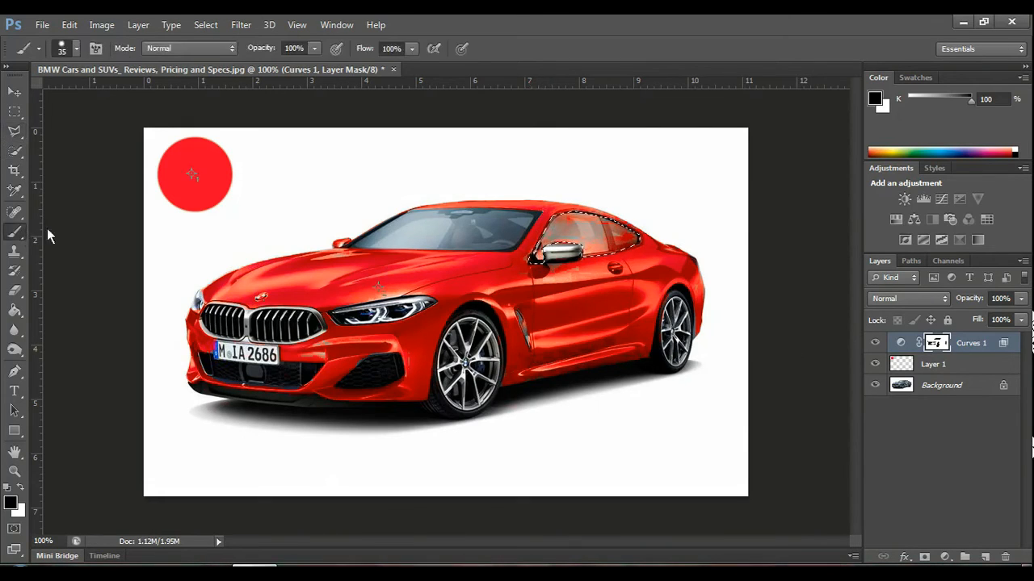
{"action": "mouse_move", "coordinate": [626, 248]}
{"action": "left_mouse_down"}
{"action": "mouse_move", "coordinate": [587, 222]}
{"action": "mouse_move", "coordinate": [552, 238]}
{"action": "mouse_move", "coordinate": [551, 249]}
{"action": "mouse_move", "coordinate": [612, 245]}
{"action": "mouse_move", "coordinate": [579, 264]}
{"action": "mouse_move", "coordinate": [534, 261]}
{"action": "mouse_move", "coordinate": [575, 212]}
{"action": "left_mouse_up"}
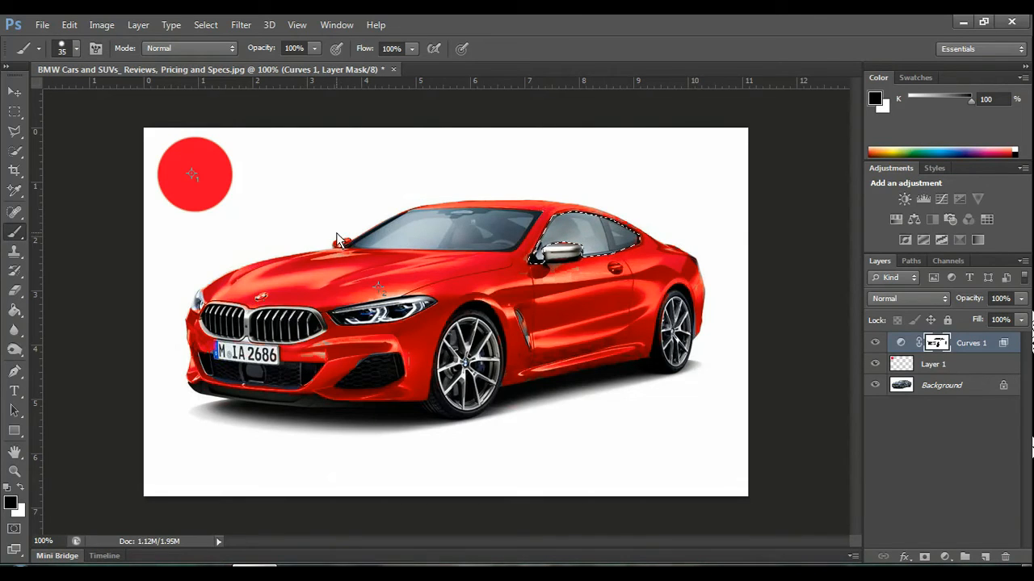
{"action": "left_click", "coordinate": [14, 111]}
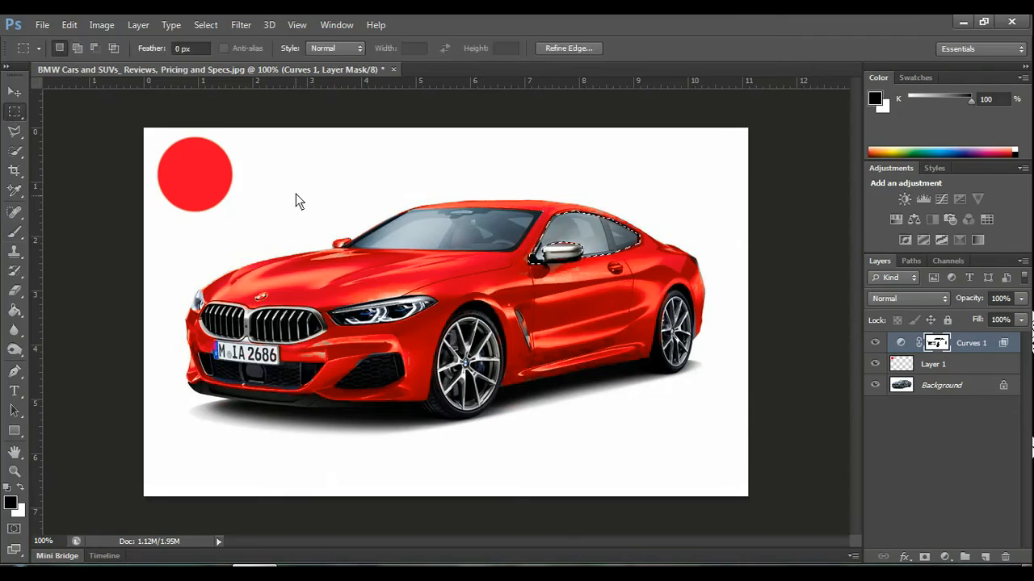
{"action": "left_click", "coordinate": [14, 150]}
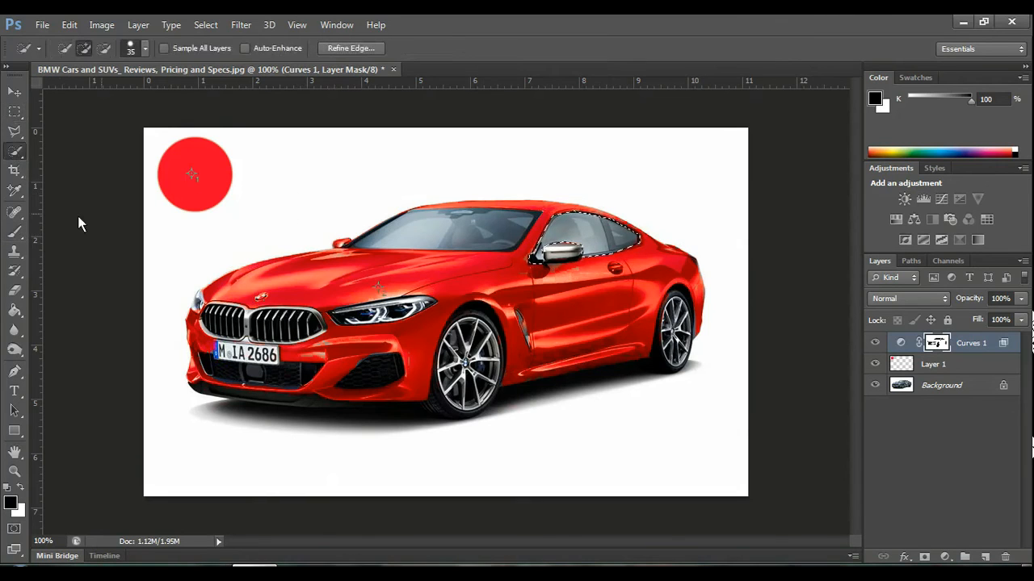
{"action": "left_click", "coordinate": [14, 233]}
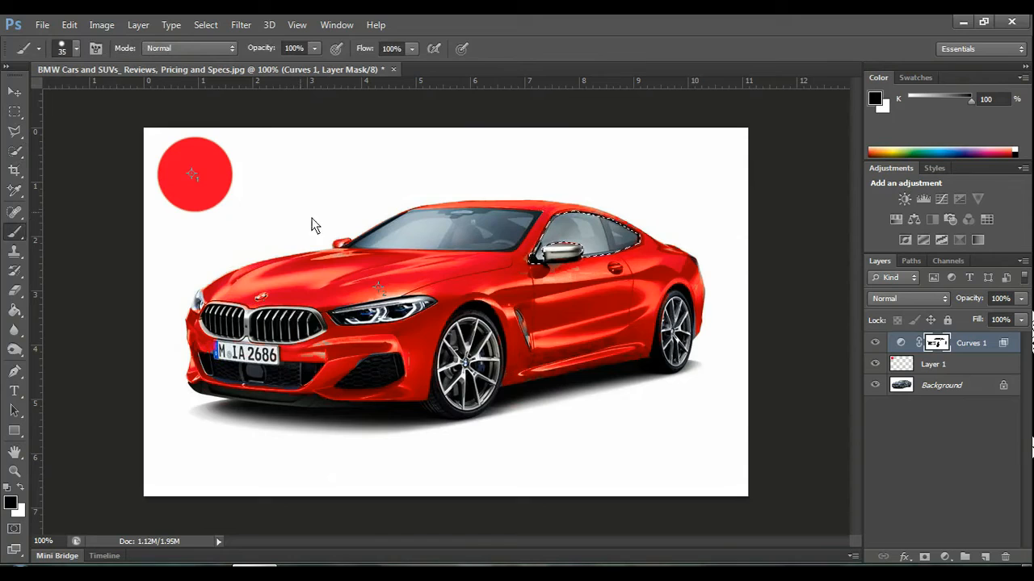
{"action": "left_click", "coordinate": [14, 111]}
{"action": "left_click", "coordinate": [485, 224]}
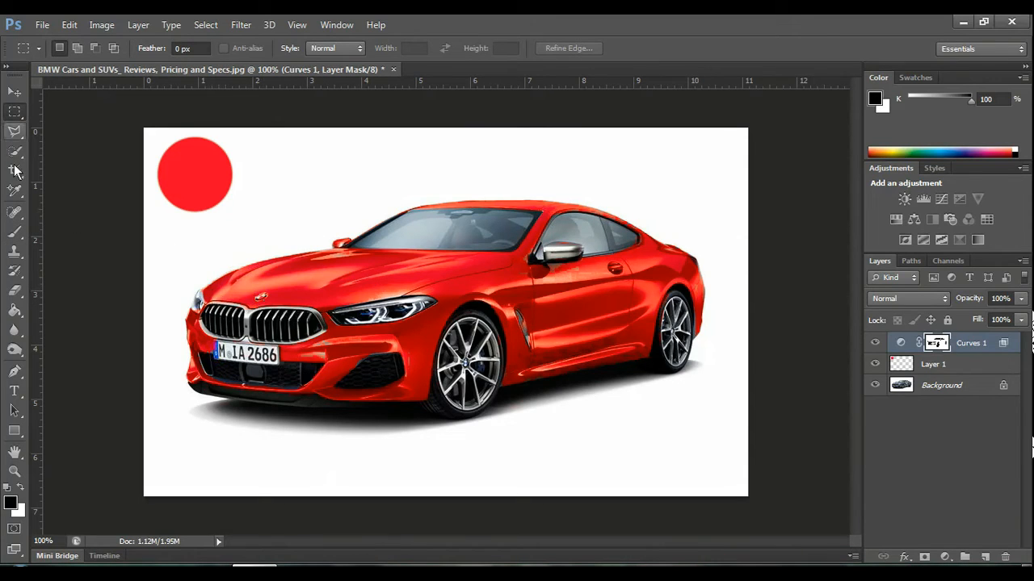
{"action": "left_click", "coordinate": [14, 231]}
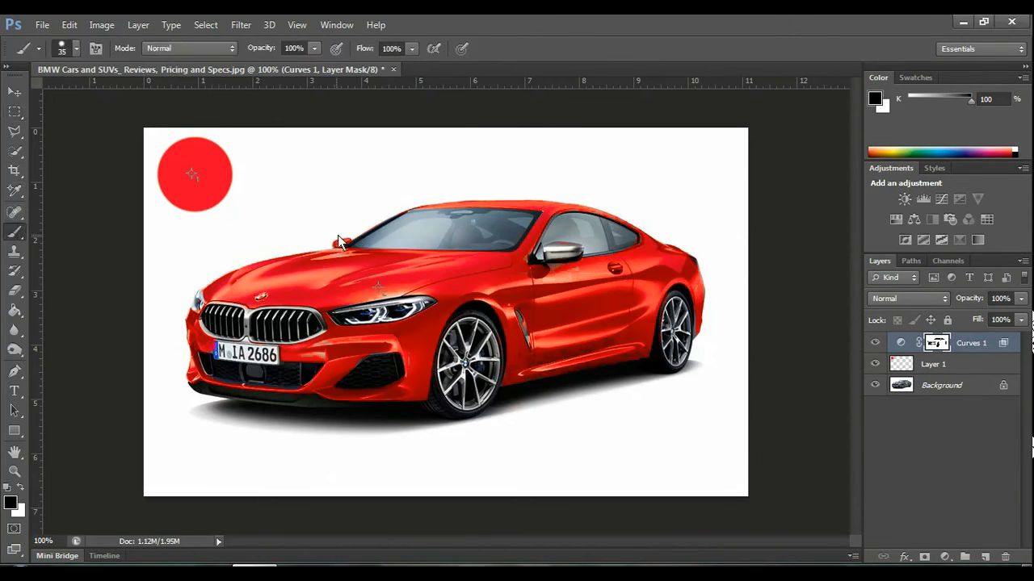
{"action": "left_click", "coordinate": [339, 236]}
Step: Add a Hue/Saturation adjustment layer above Curves 1 and open its settings
{"action": "left_click", "coordinate": [945, 558]}
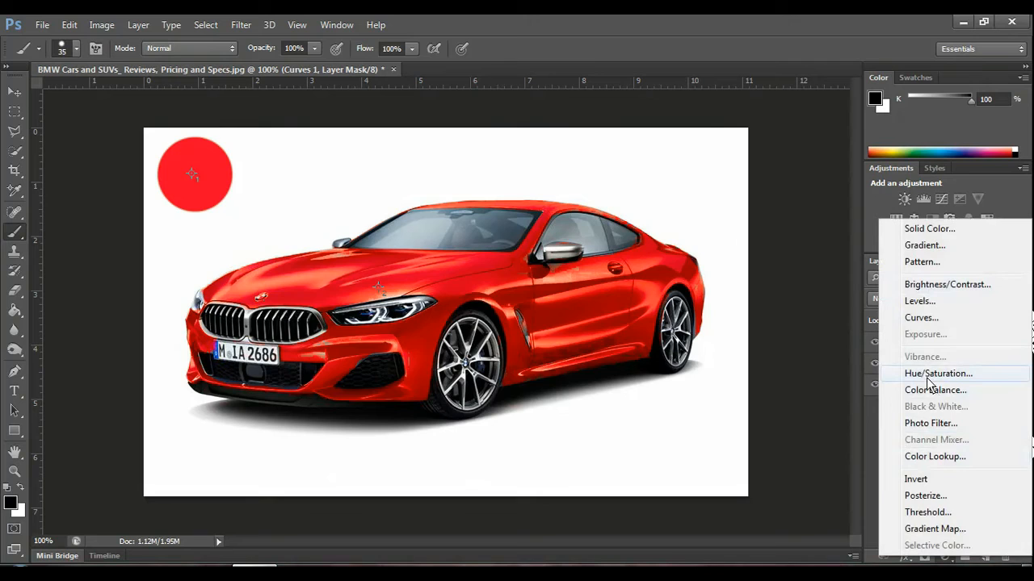
{"action": "left_click", "coordinate": [929, 375]}
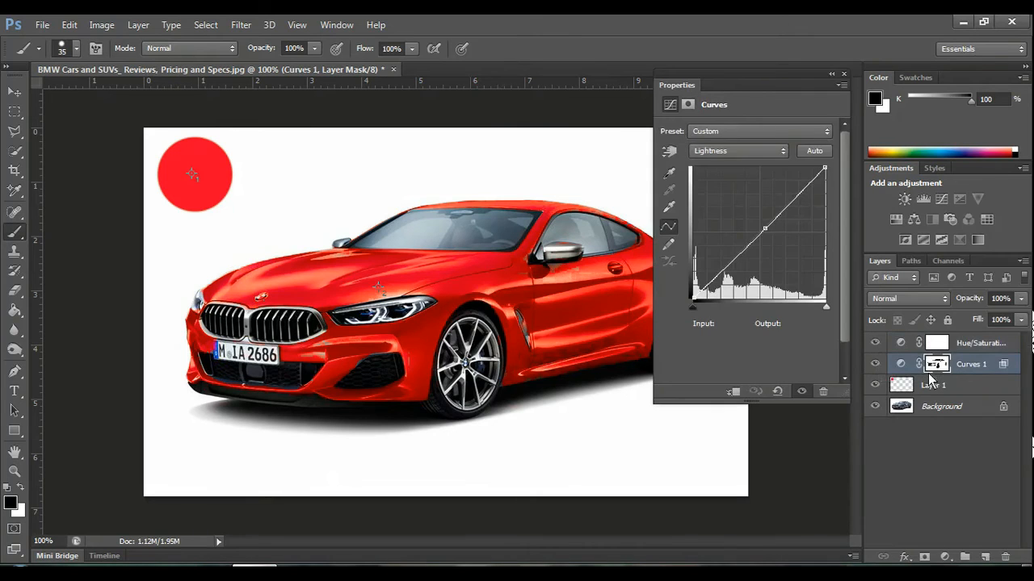
{"action": "left_click", "coordinate": [843, 78]}
{"action": "left_click", "coordinate": [904, 347]}
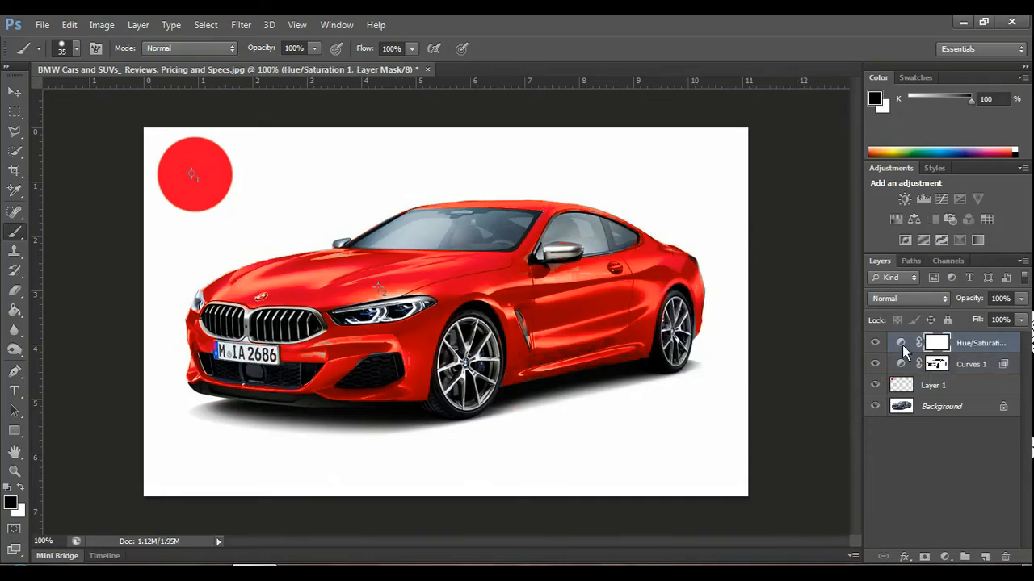
{"action": "left_click", "coordinate": [904, 349]}
{"action": "double_click", "coordinate": [904, 350]}
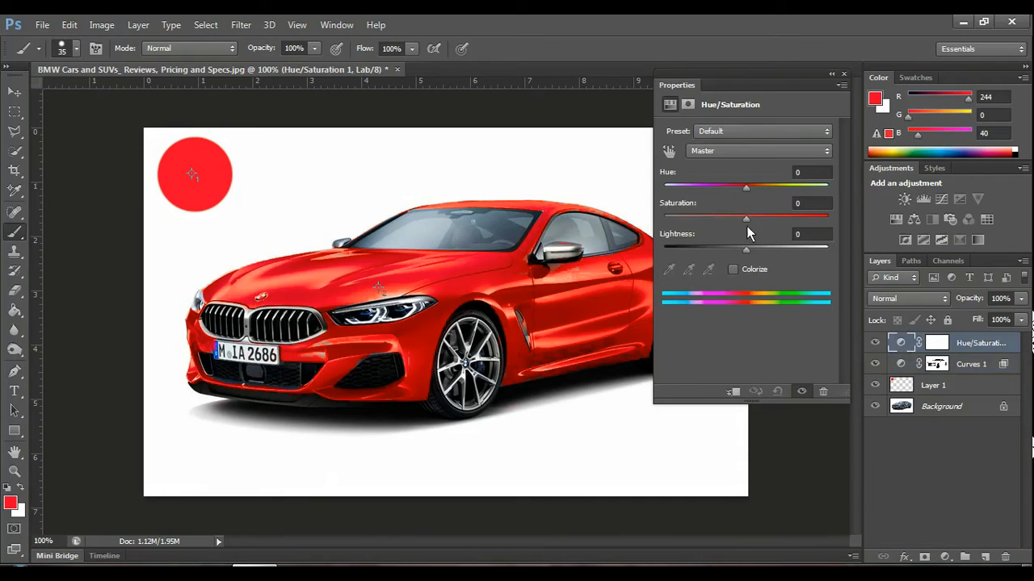
Step: Try a saturation of -13 with hue shifts of -52 and -14, and reset the Hue/Saturation adjustment
{"action": "mouse_move", "coordinate": [746, 222]}
{"action": "left_mouse_down"}
{"action": "mouse_move", "coordinate": [736, 217]}
{"action": "mouse_move", "coordinate": [737, 226]}
{"action": "left_mouse_up"}
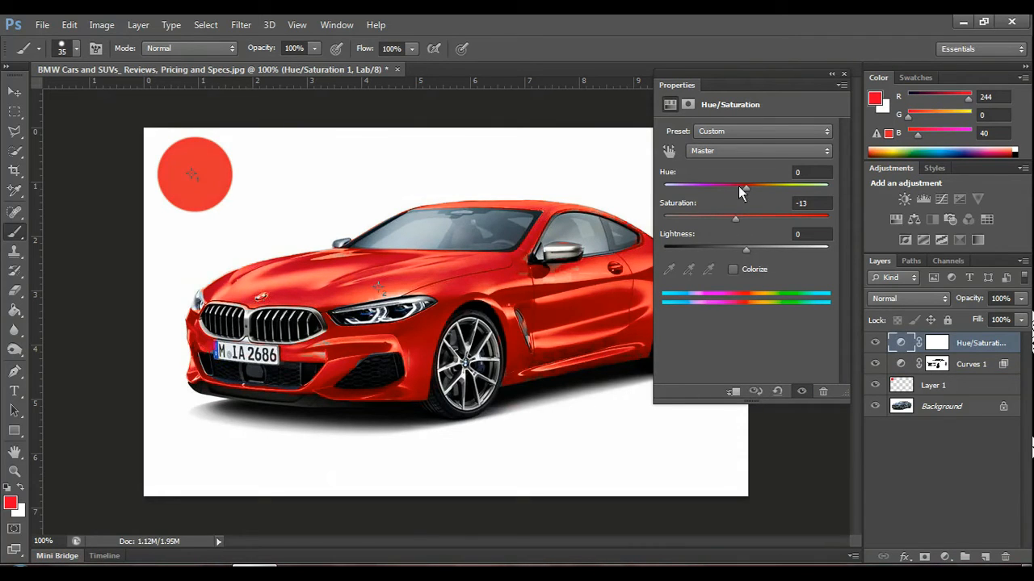
{"action": "left_click_drag", "start_coordinate": [746, 187], "coordinate": [706, 191]}
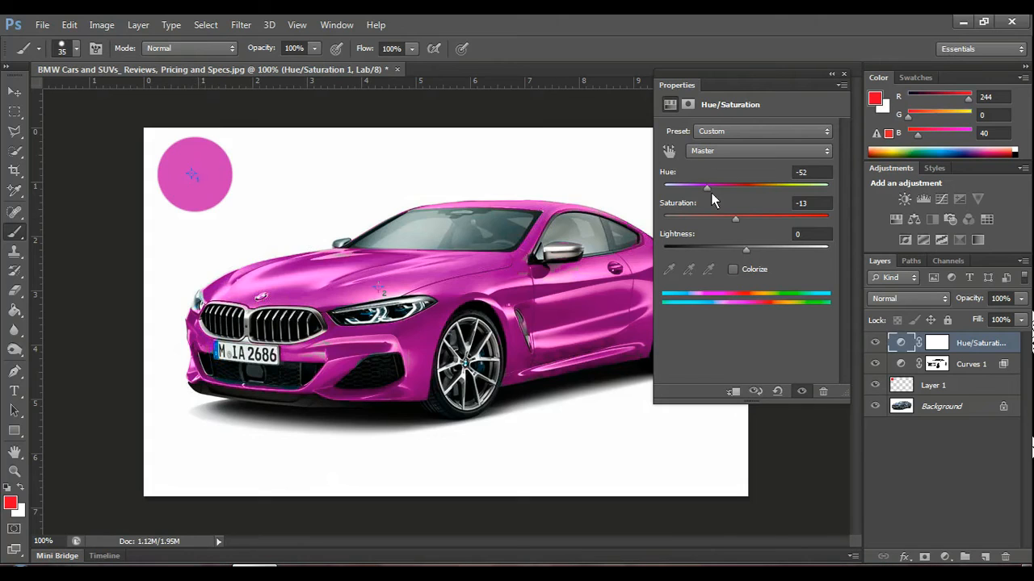
{"action": "left_click_drag", "start_coordinate": [704, 189], "coordinate": [737, 193]}
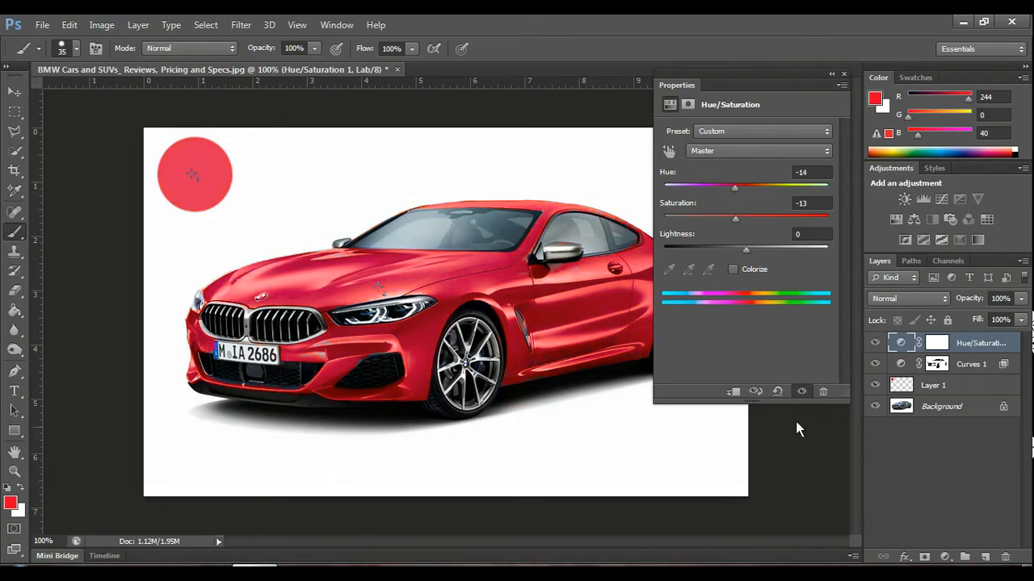
{"action": "left_click", "coordinate": [780, 392]}
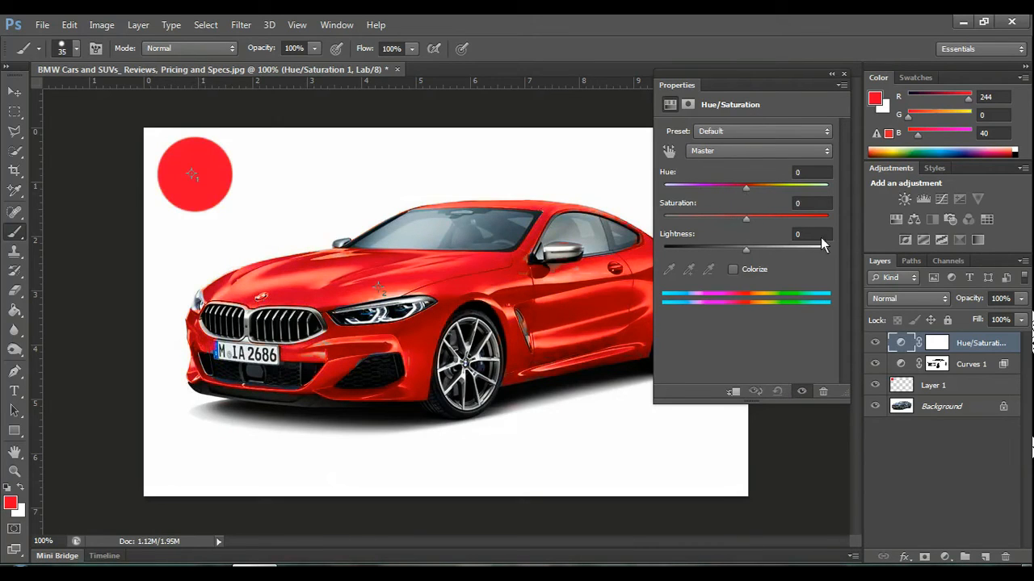
{"action": "left_click", "coordinate": [842, 75]}
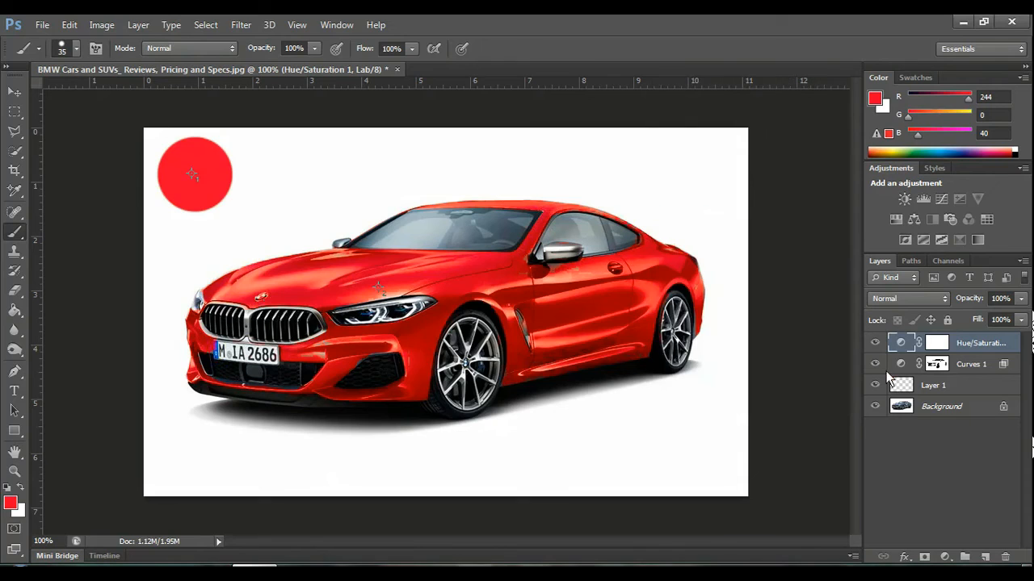
Step: Lower the upper endpoint of the Curves 1 layer's a-channel curve to an output of -51 at input 127
{"action": "double_click", "coordinate": [902, 365]}
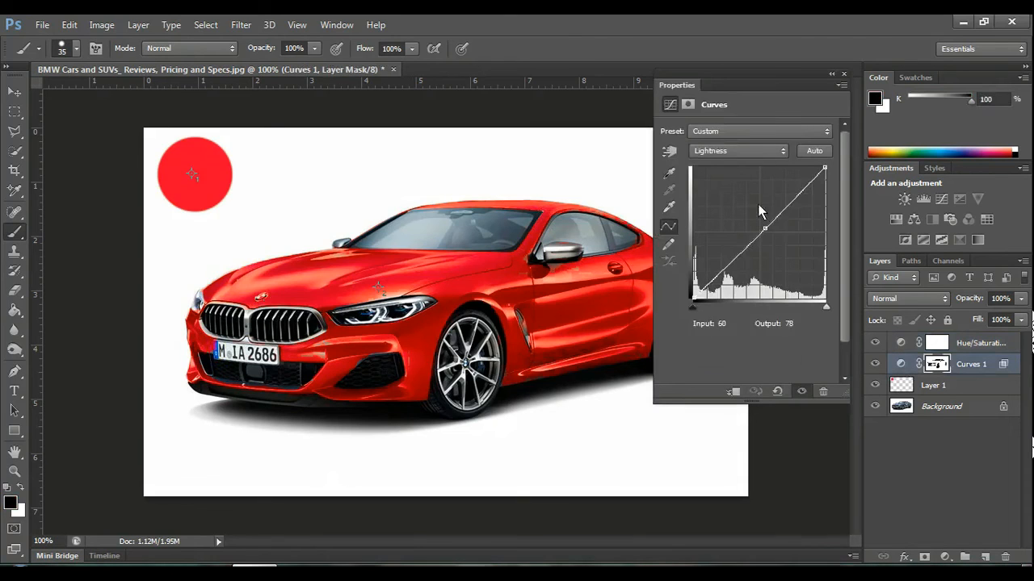
{"action": "left_click", "coordinate": [780, 156]}
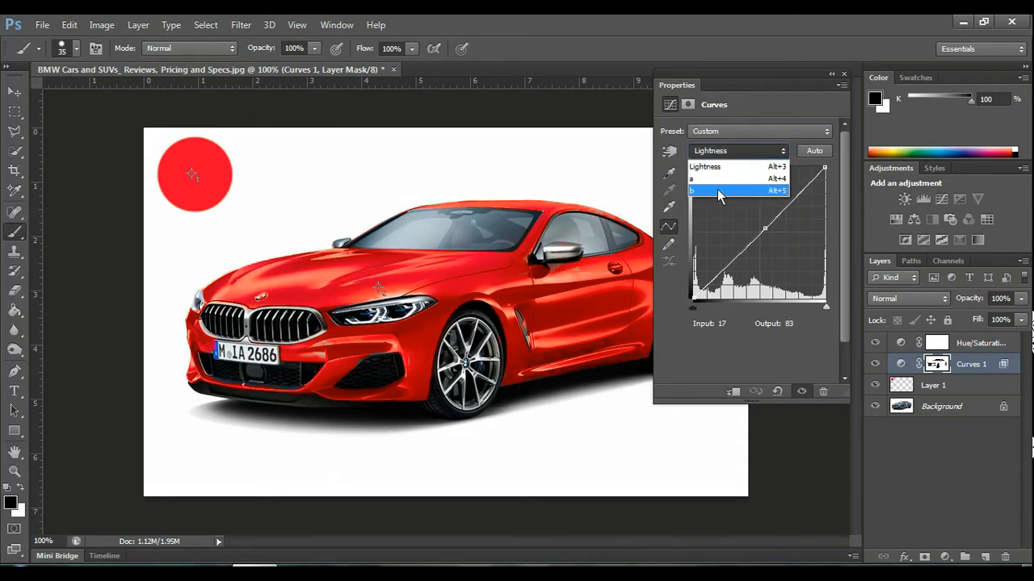
{"action": "left_click", "coordinate": [716, 180]}
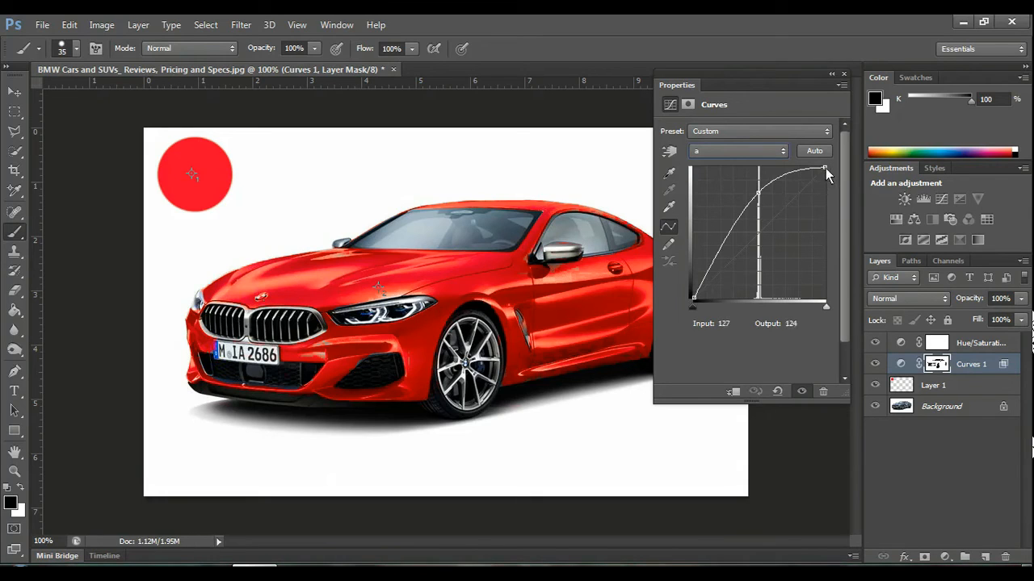
{"action": "left_click_drag", "start_coordinate": [824, 166], "coordinate": [825, 258]}
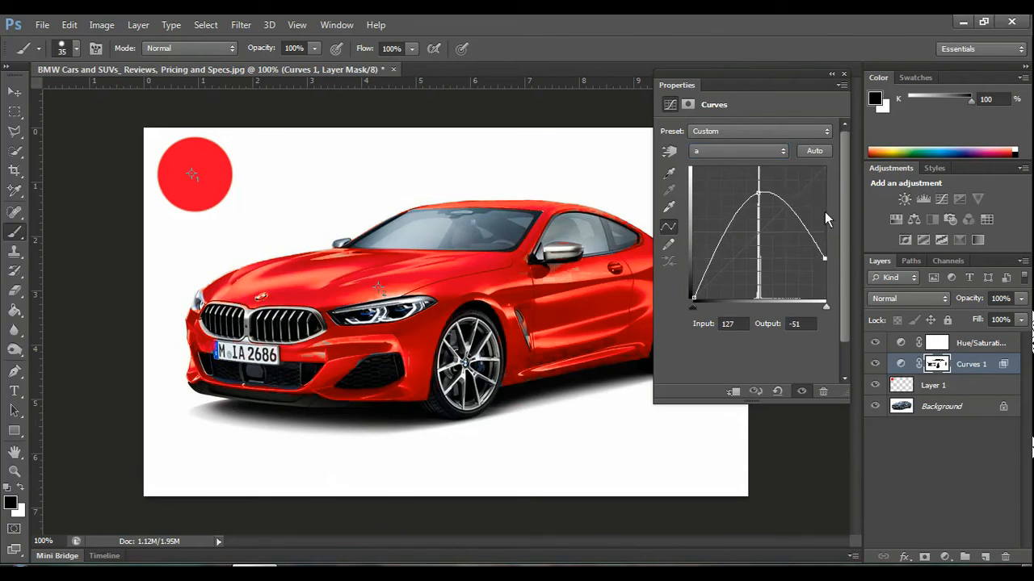
Step: Lower the upper endpoint of the b-channel curve to an output of -75 at input 127, and close the Curves settings
{"action": "left_click", "coordinate": [780, 155]}
{"action": "left_click", "coordinate": [721, 190]}
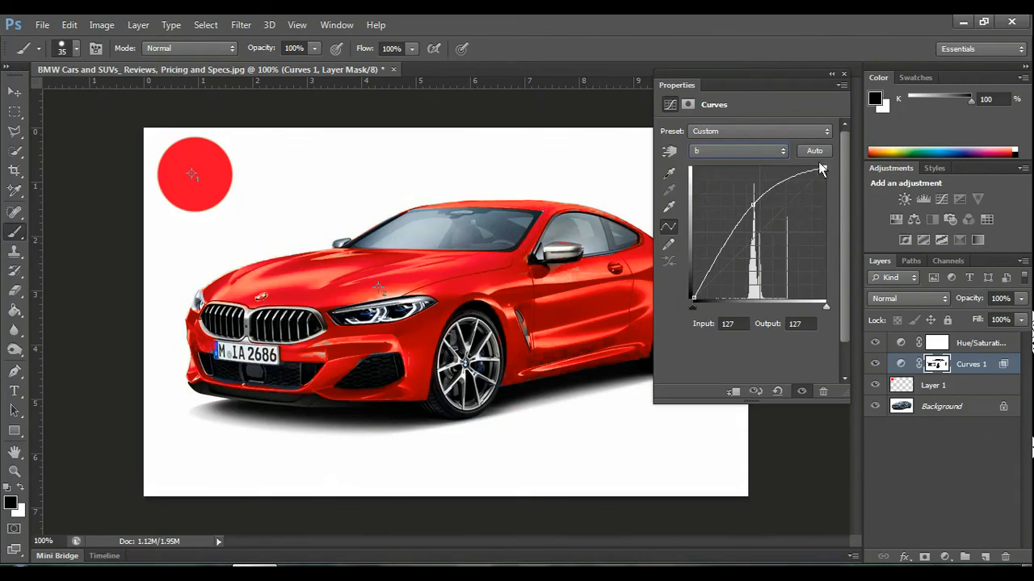
{"action": "left_click_drag", "start_coordinate": [824, 168], "coordinate": [843, 268]}
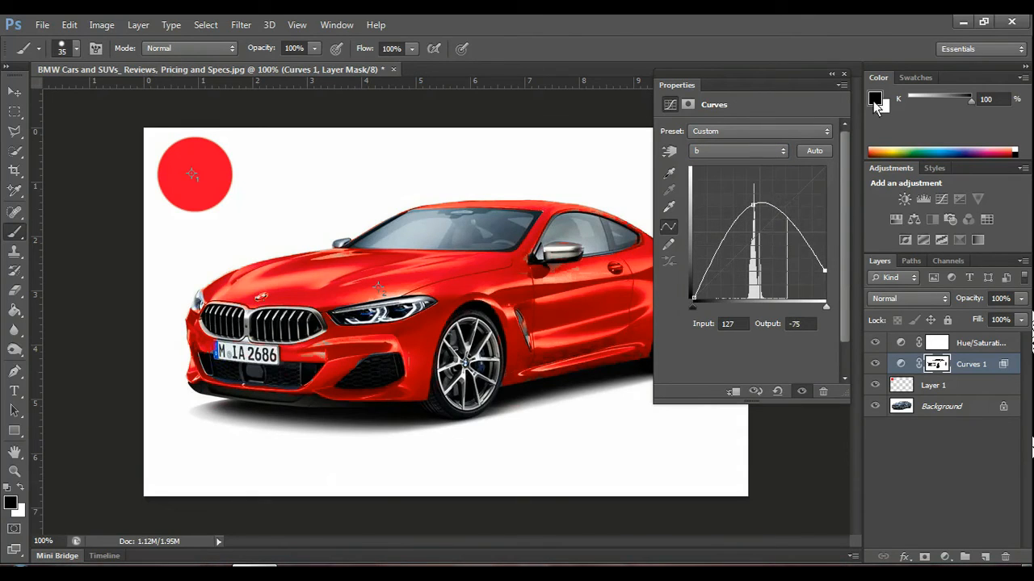
{"action": "left_click", "coordinate": [844, 74]}
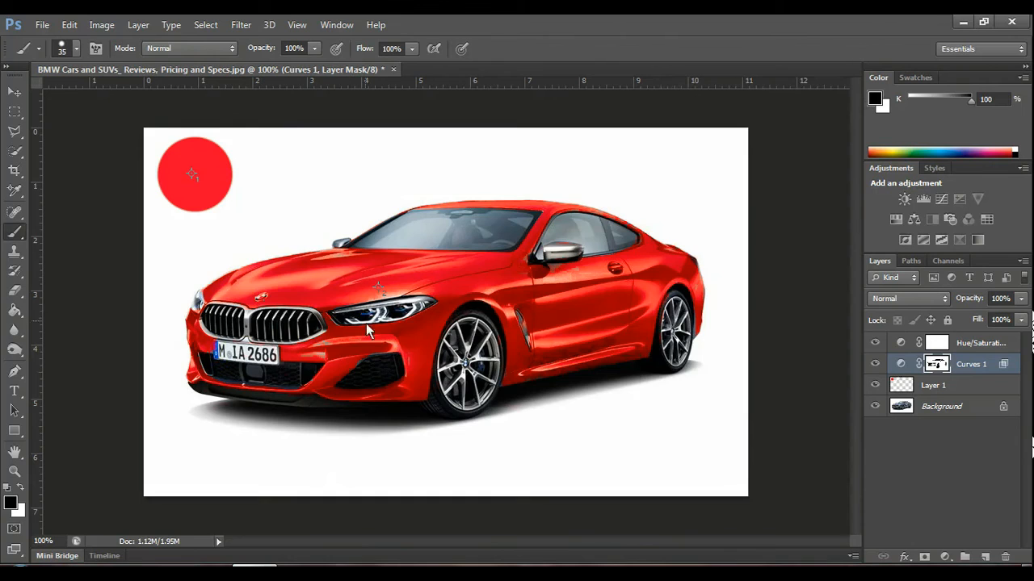
Step: Try a saturation of -5 on the Reds of the Hue/Saturation layer, reset the adjustment and close its settings
{"action": "left_click", "coordinate": [907, 347]}
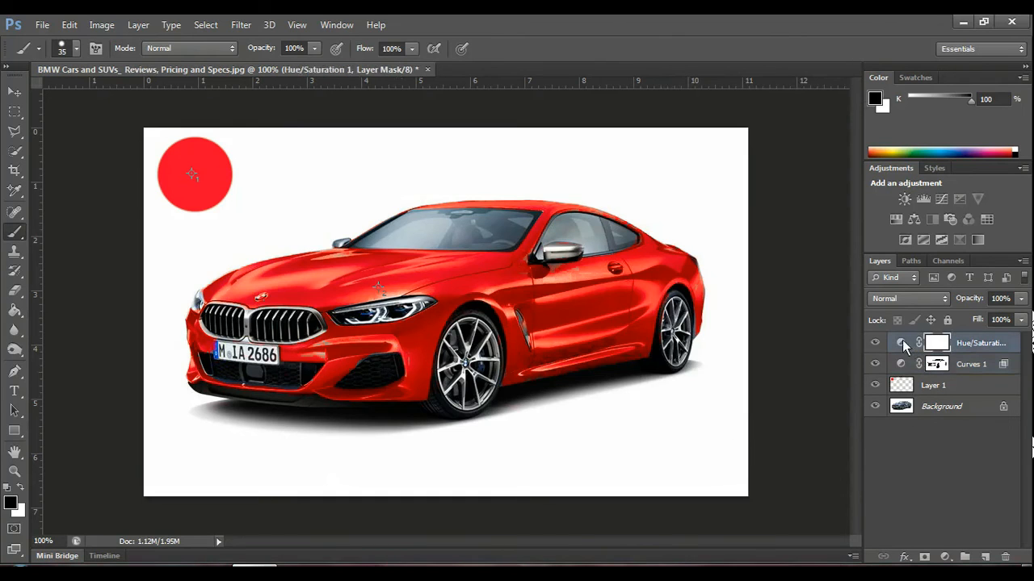
{"action": "double_click", "coordinate": [904, 346]}
{"action": "left_click", "coordinate": [668, 153]}
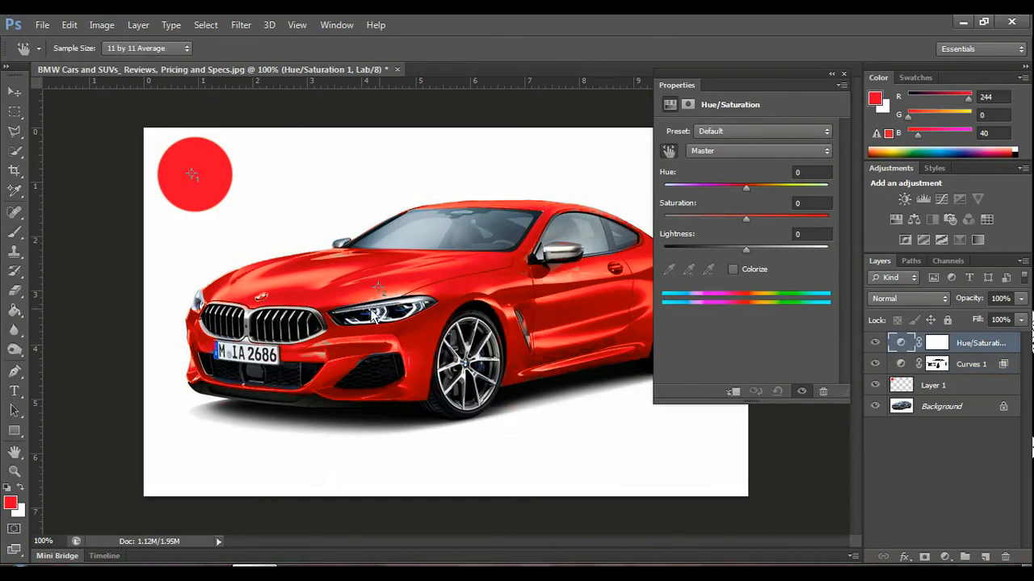
{"action": "left_click", "coordinate": [322, 355]}
{"action": "mouse_move", "coordinate": [745, 218]}
{"action": "left_mouse_down"}
{"action": "mouse_move", "coordinate": [761, 224]}
{"action": "mouse_move", "coordinate": [744, 232]}
{"action": "left_mouse_up"}
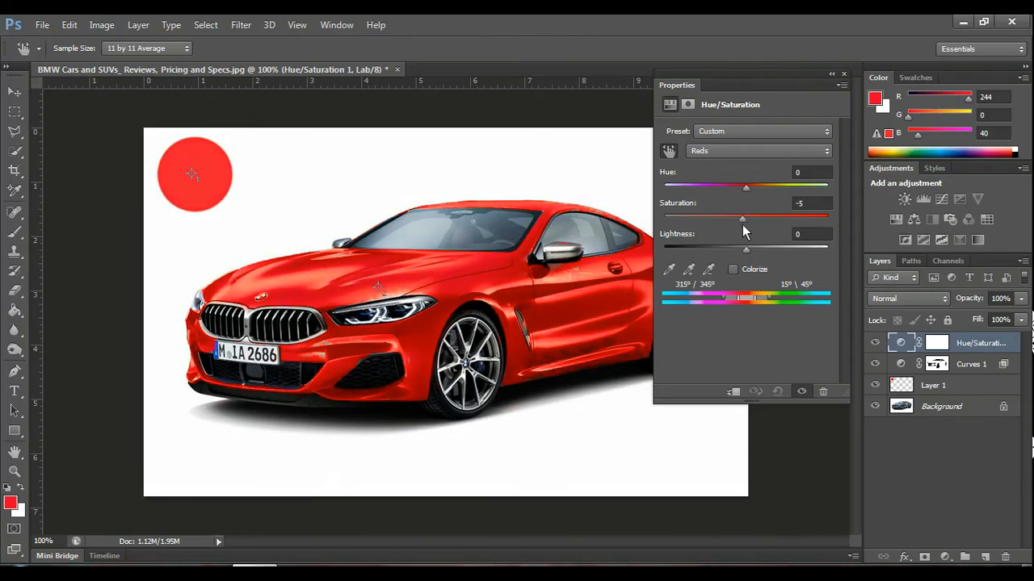
{"action": "left_click", "coordinate": [779, 392]}
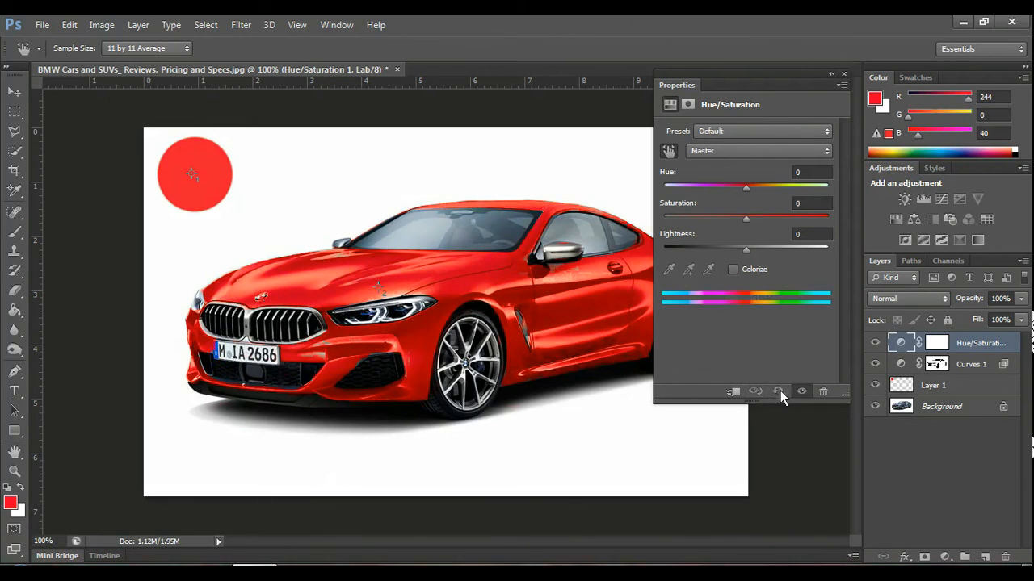
{"action": "left_click", "coordinate": [843, 74]}
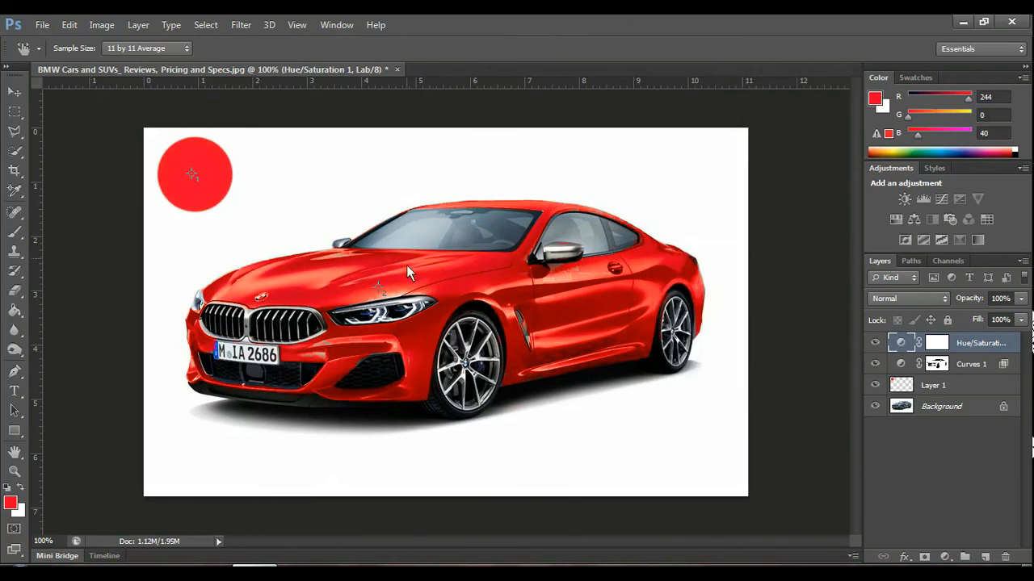
Step: Move the red sample circle on Layer 1 next to the front of the car's hood to compare the colours
{"action": "left_click", "coordinate": [917, 387]}
{"action": "key", "text": "b"}
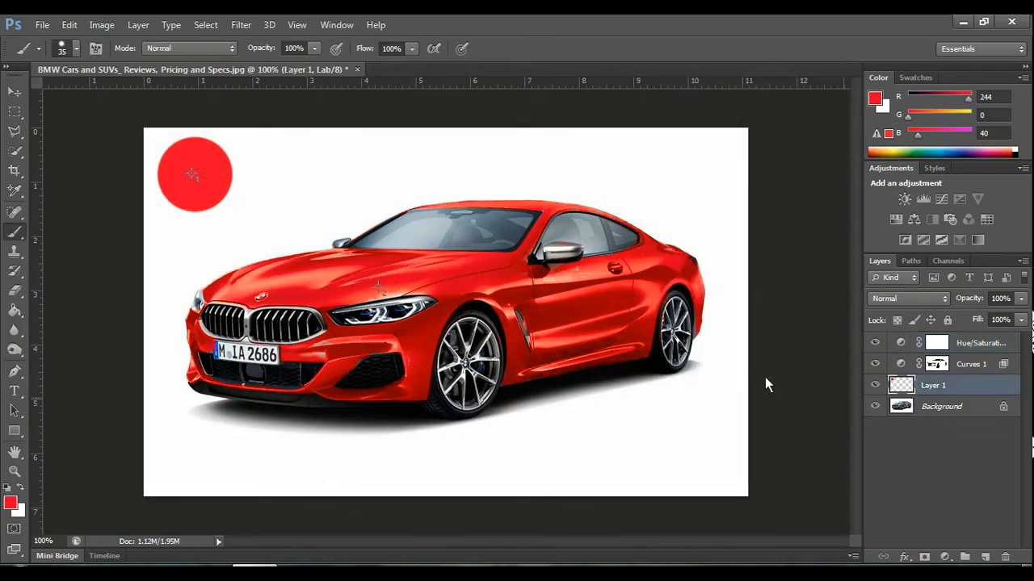
{"action": "left_click", "coordinate": [14, 92]}
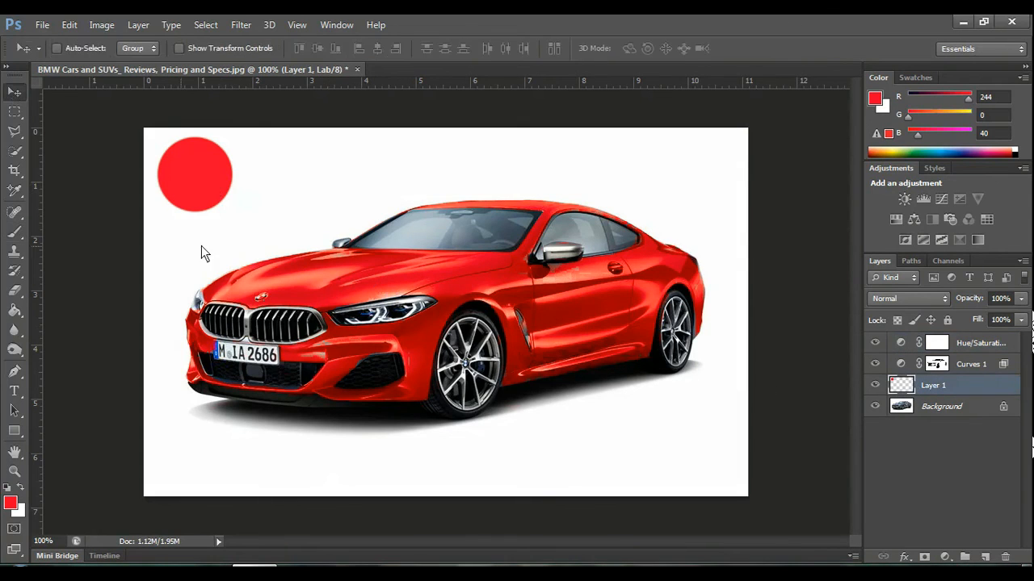
{"action": "left_click_drag", "start_coordinate": [209, 167], "coordinate": [262, 234]}
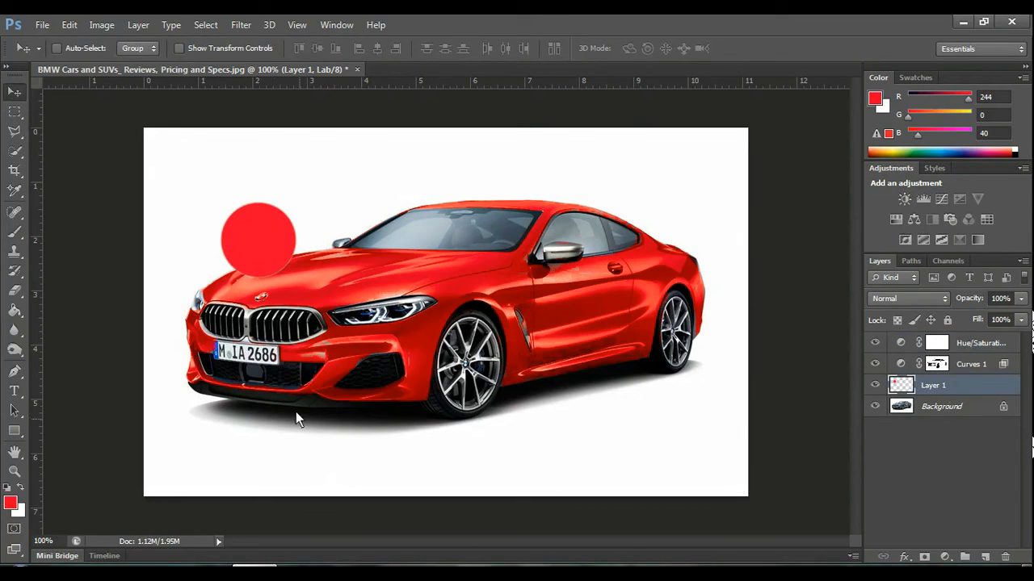
Step: Move the red sample circle back to the upper-left corner of the canvas, clear of the car
{"action": "left_click", "coordinate": [21, 151]}
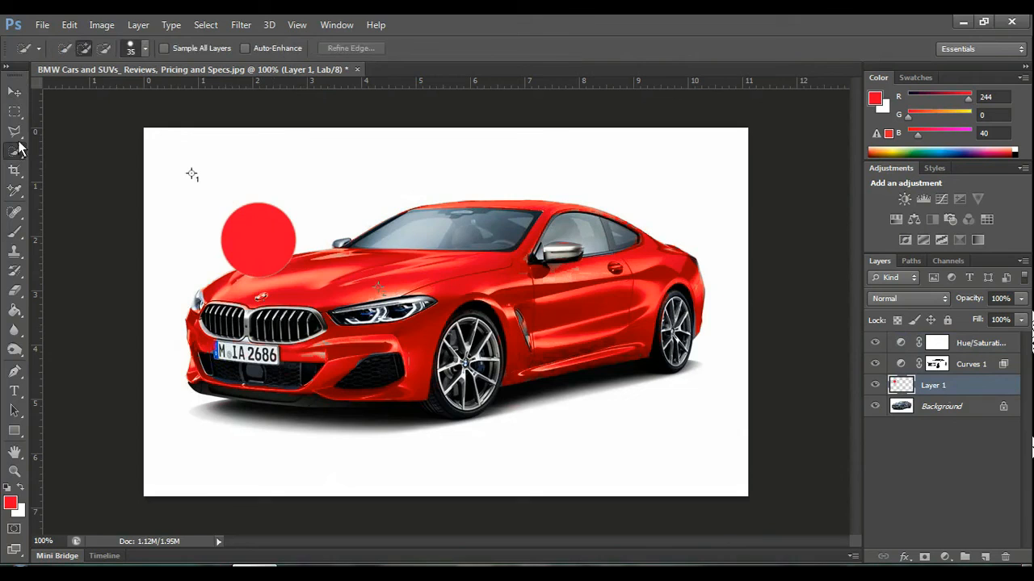
{"action": "left_click", "coordinate": [14, 111]}
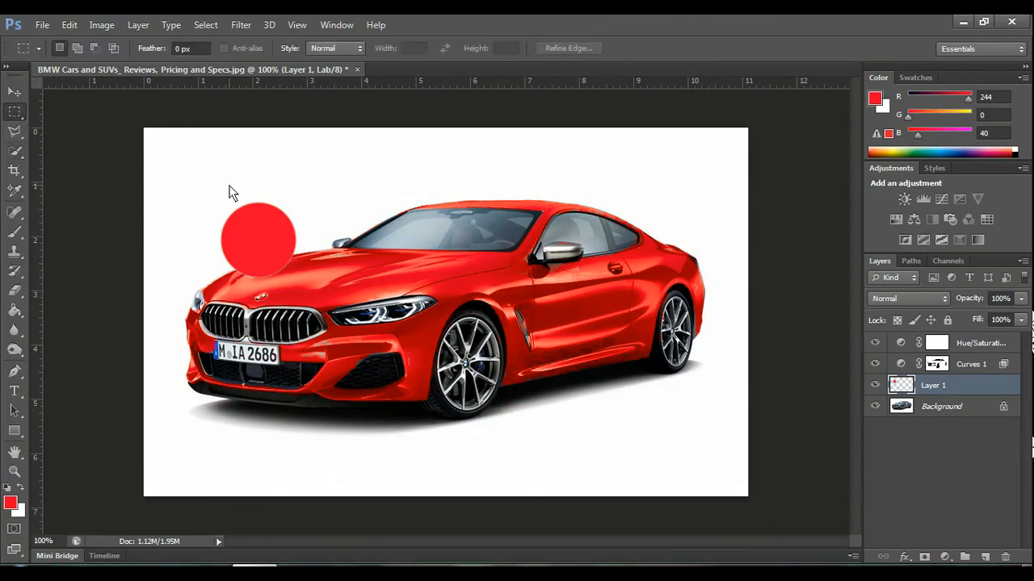
{"action": "left_click_drag", "start_coordinate": [276, 254], "coordinate": [297, 234]}
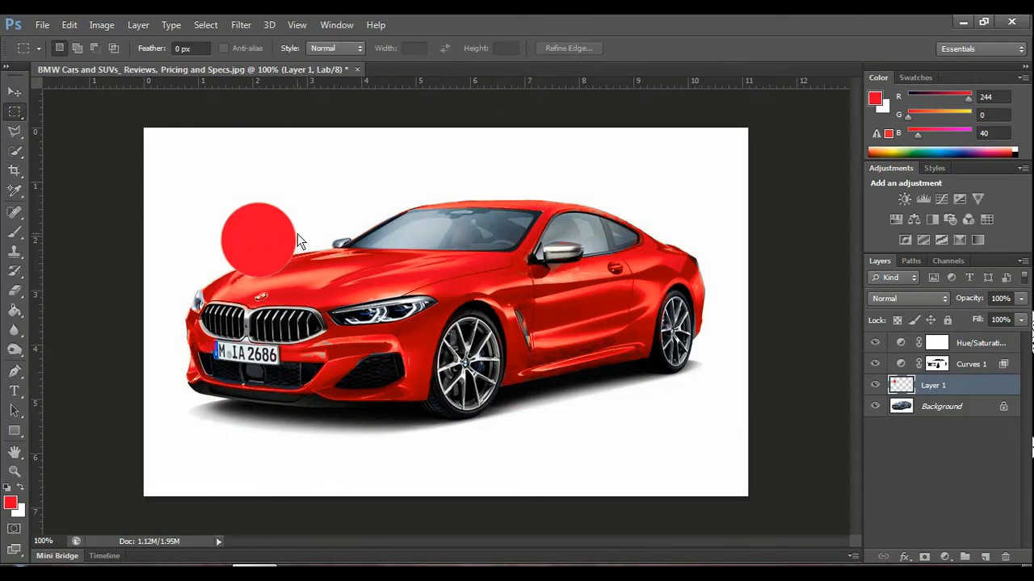
{"action": "left_click", "coordinate": [172, 293]}
{"action": "left_click", "coordinate": [14, 93]}
{"action": "left_click_drag", "start_coordinate": [256, 251], "coordinate": [188, 195]}
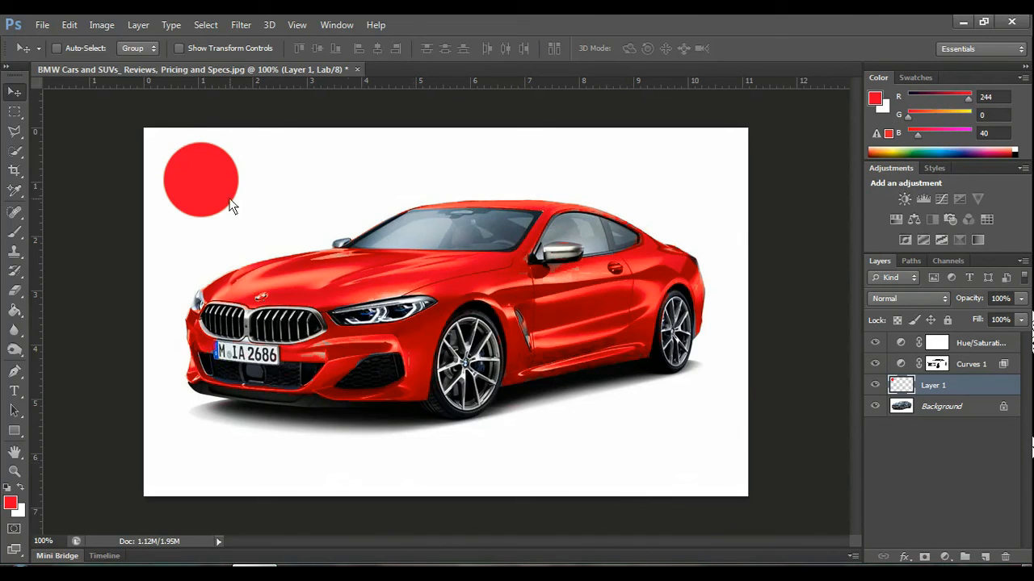
Step: Hide Layer 1 and convert the image to RGB Color mode, flattening all layers
{"action": "left_click", "coordinate": [101, 25]}
{"action": "mouse_move", "coordinate": [109, 41]}
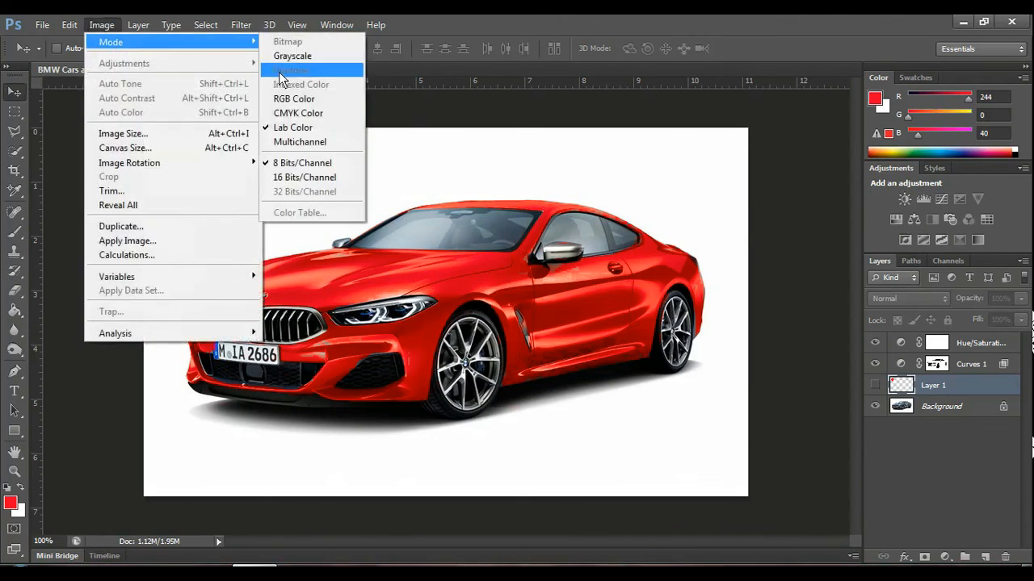
{"action": "left_click", "coordinate": [287, 98]}
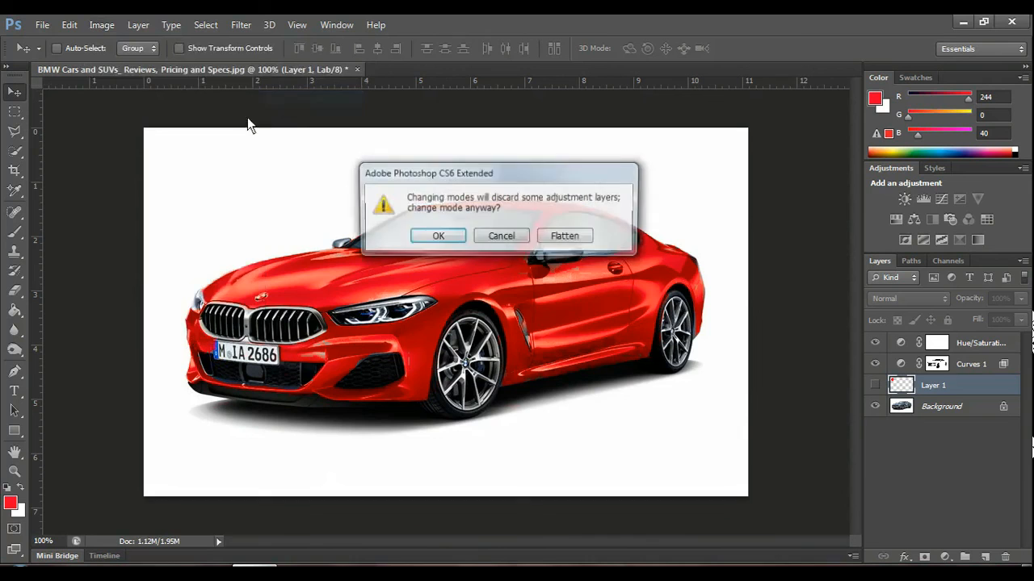
{"action": "left_click", "coordinate": [565, 235]}
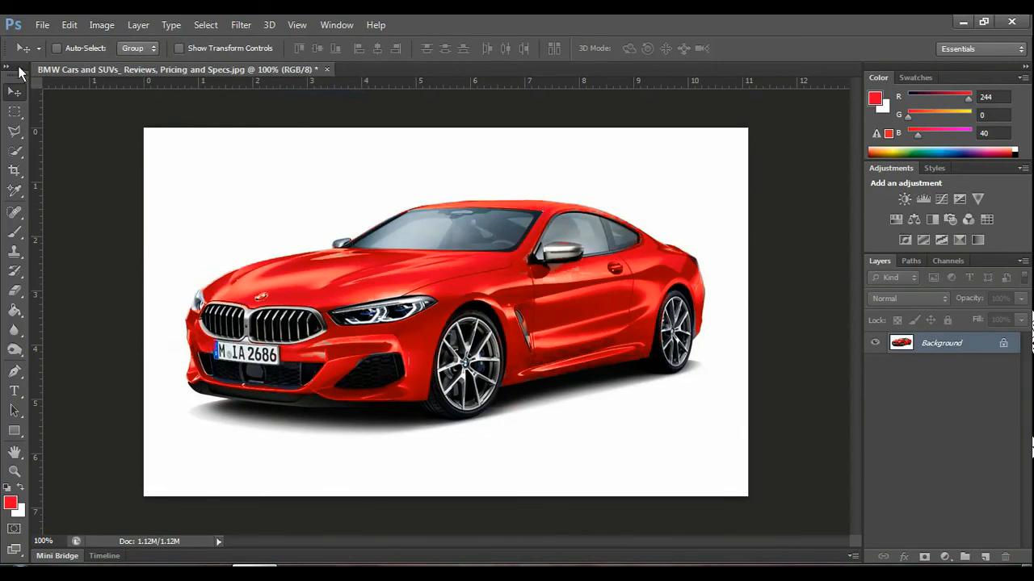
{"action": "left_click", "coordinate": [40, 24]}
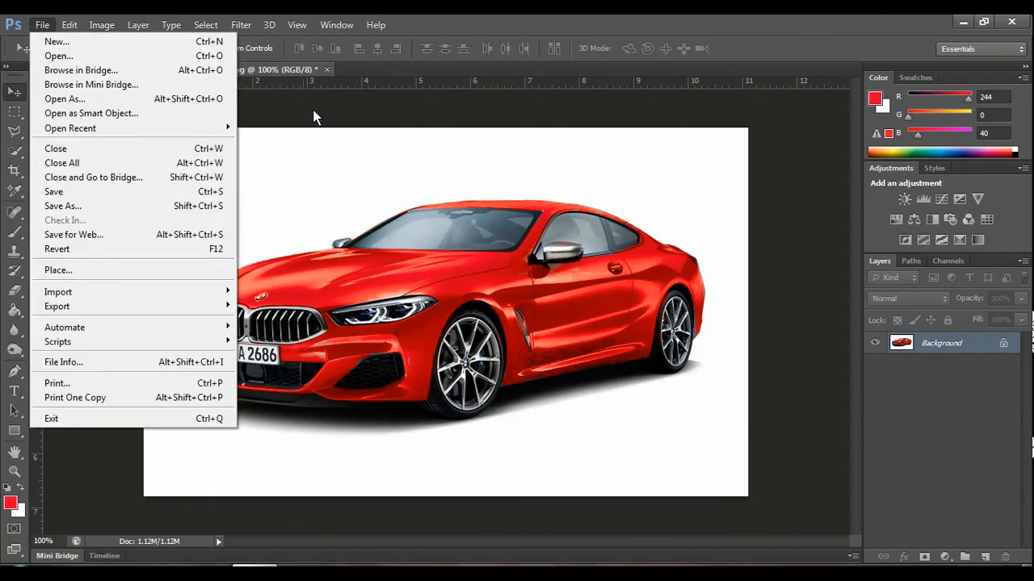
{"action": "left_click", "coordinate": [63, 205]}
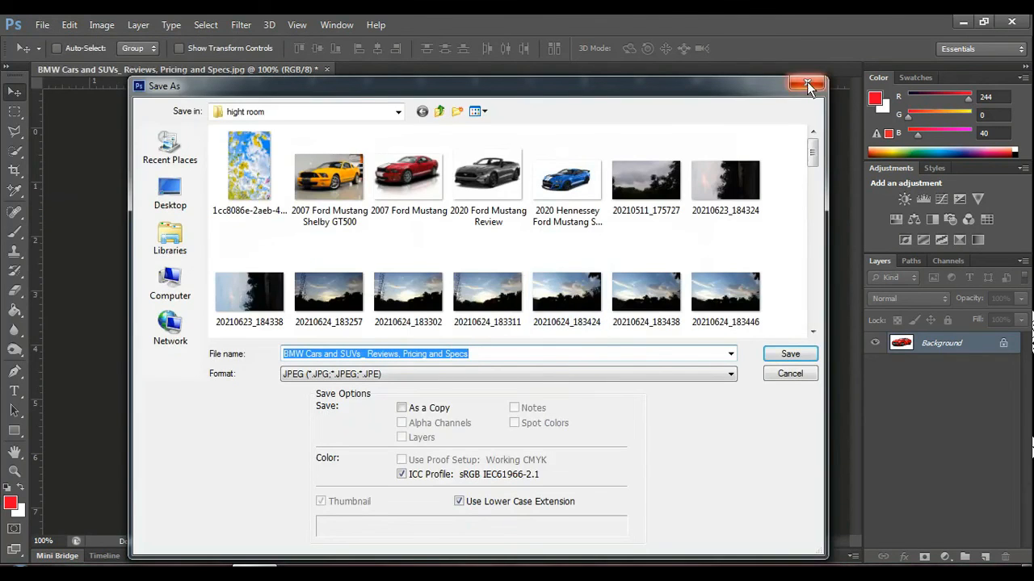
{"action": "left_click", "coordinate": [807, 83]}
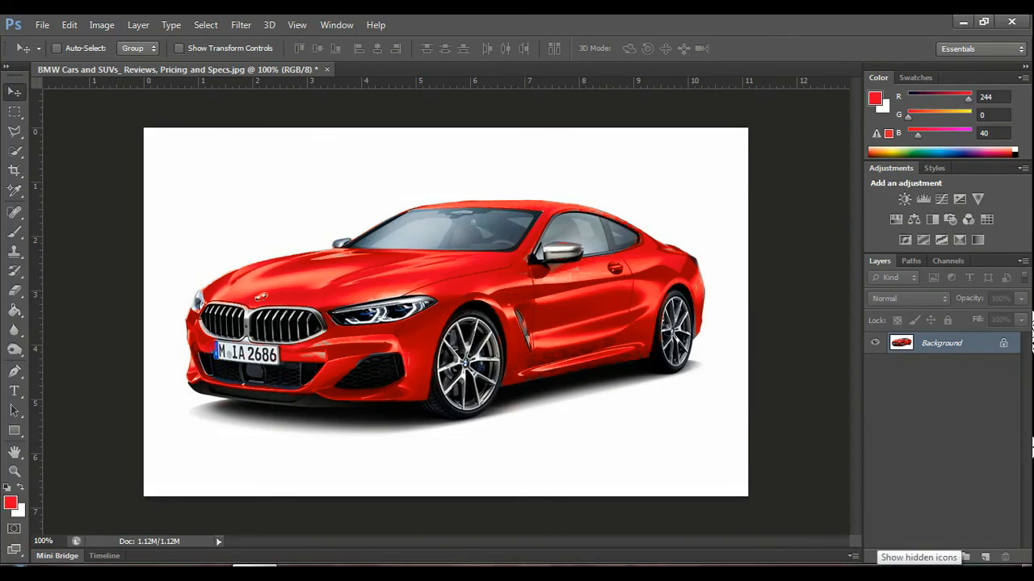
{"action": "left_click", "coordinate": [888, 575]}
{"action": "left_click", "coordinate": [858, 502]}
{"action": "left_click", "coordinate": [1011, 537]}
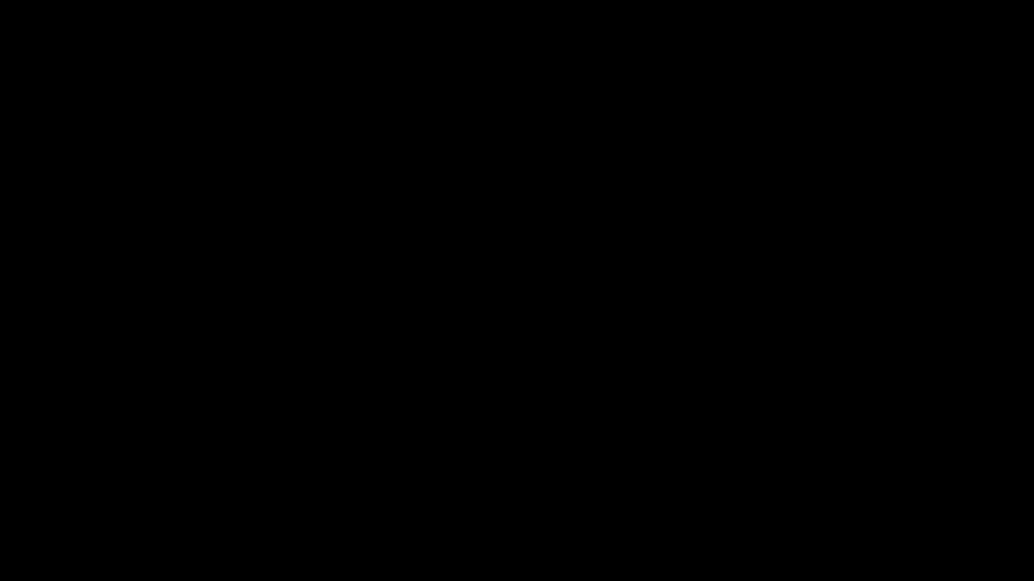